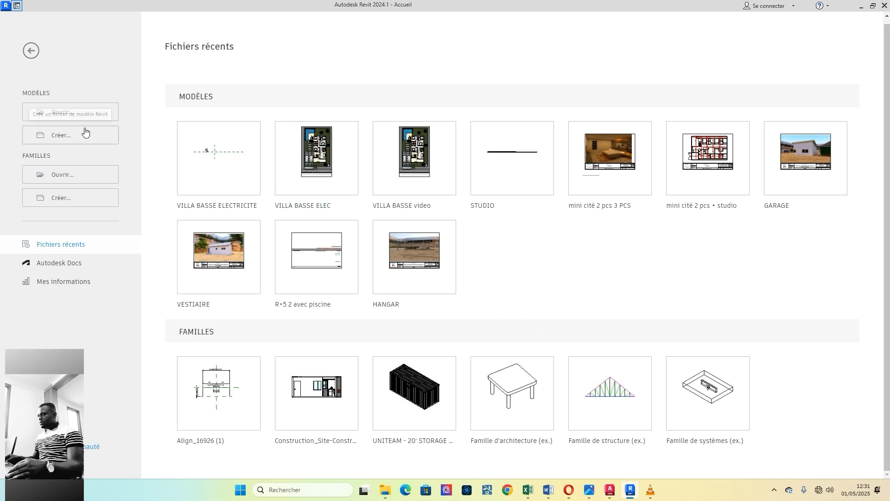
Step: Create a new project from the electrical template (Gabarit électrique)
{"action": "left_click", "coordinate": [60, 135]}
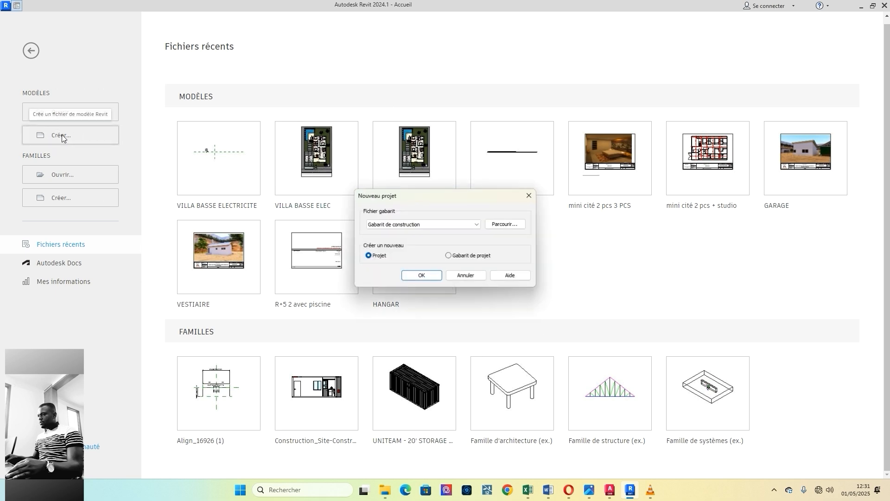
{"action": "left_click", "coordinate": [476, 225]}
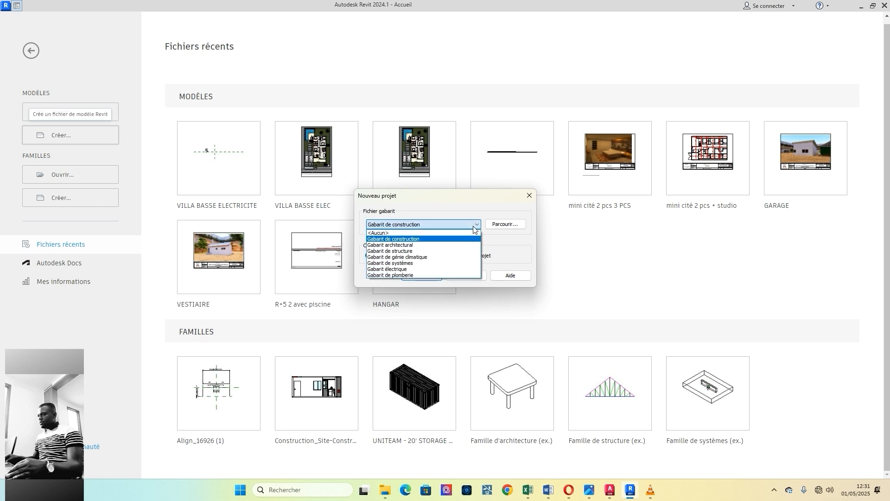
{"action": "left_click", "coordinate": [406, 270]}
{"action": "left_click", "coordinate": [425, 279]}
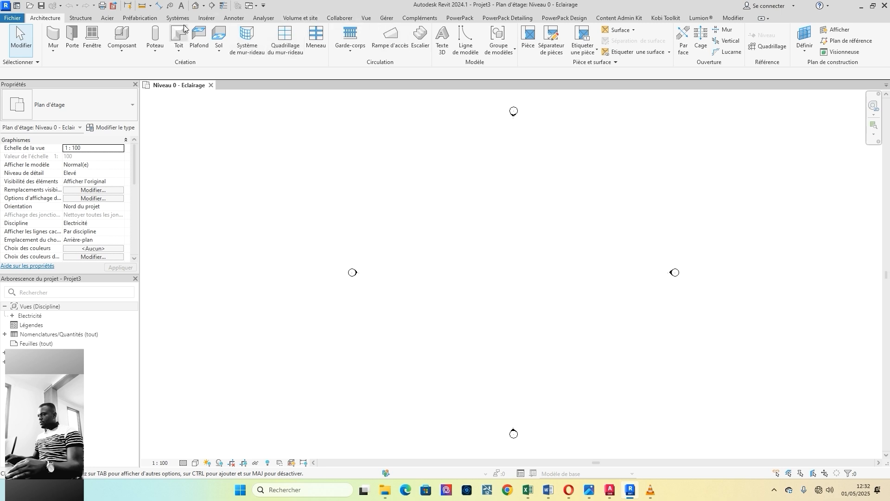
Step: Link the Revit model VILLA BASSE ELEC.rvt into the project with automatic internal origin to internal origin positioning
{"action": "left_click", "coordinate": [206, 17]}
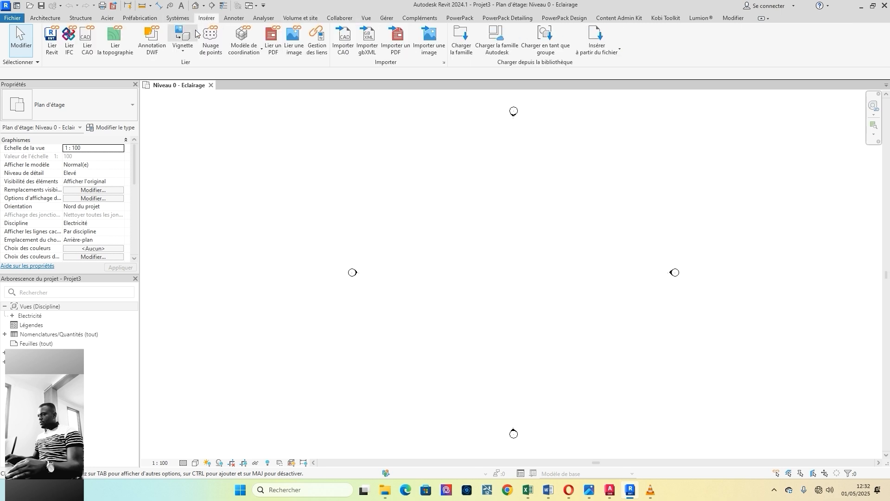
{"action": "left_click", "coordinate": [52, 46]}
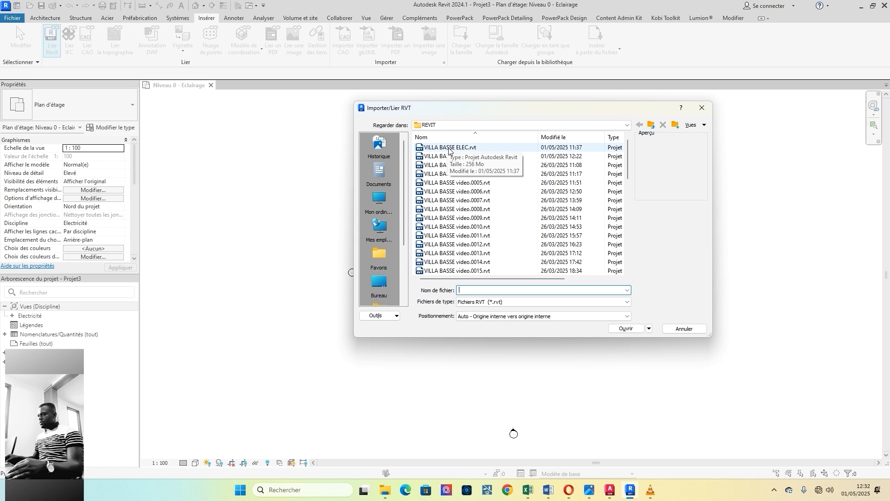
{"action": "left_click", "coordinate": [449, 147]}
{"action": "left_click", "coordinate": [626, 328]}
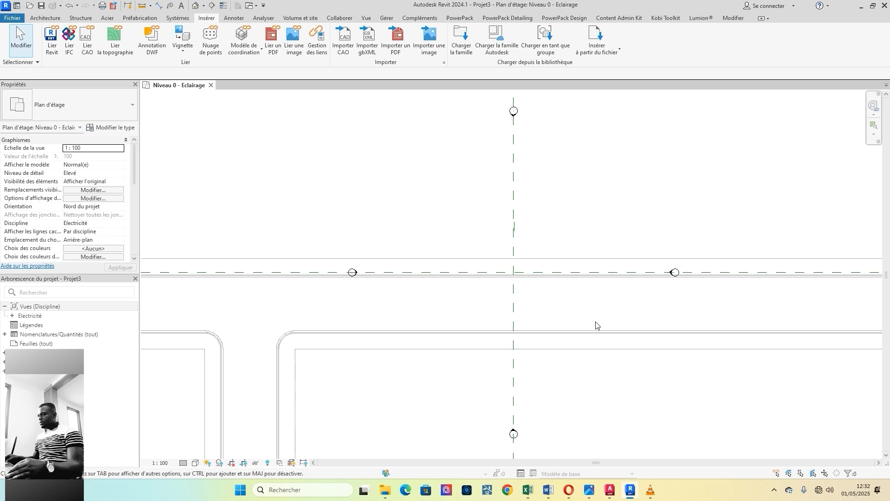
Step: Locate the linked villa in the floor plan and open the Elec - Ouest elevation from its elevation marker
{"action": "scroll", "coordinate": [486, 341], "scroll_direction": "down", "scroll_amount": 2}
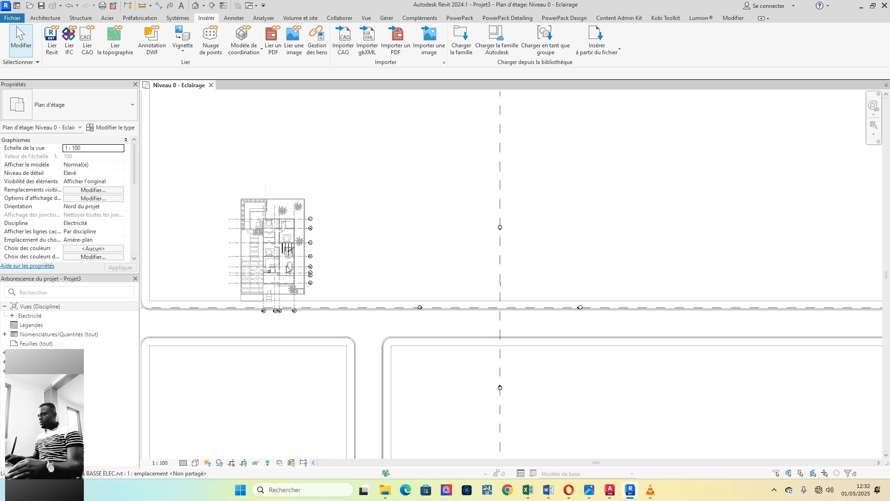
{"action": "scroll", "coordinate": [250, 262], "scroll_direction": "up", "scroll_amount": 2}
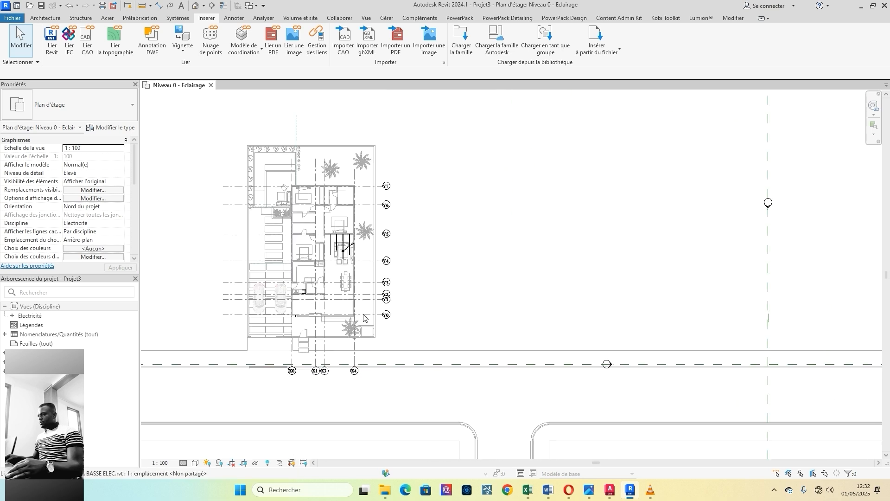
{"action": "scroll", "coordinate": [364, 318], "scroll_direction": "down", "scroll_amount": 1}
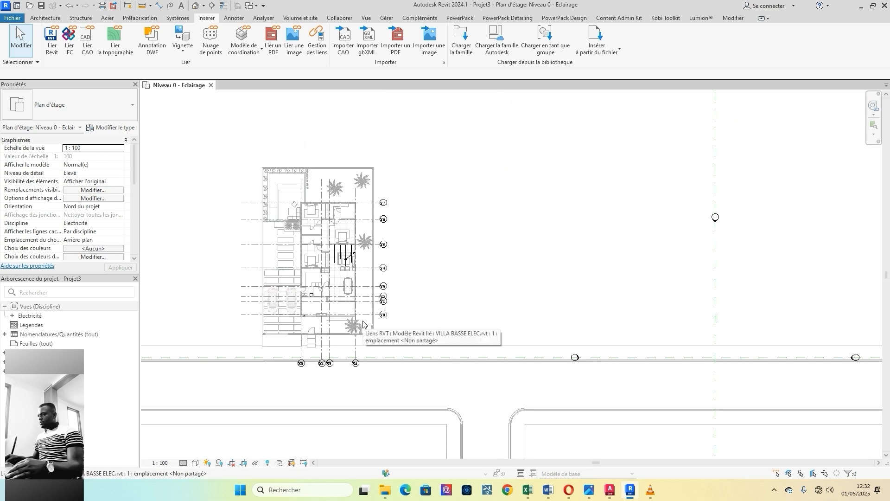
{"action": "scroll", "coordinate": [302, 319], "scroll_direction": "down", "scroll_amount": 1}
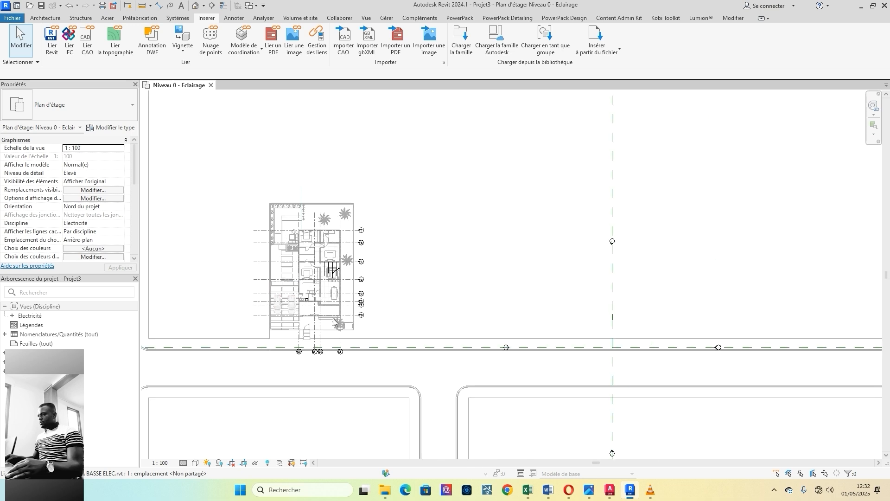
{"action": "scroll", "coordinate": [562, 396], "scroll_direction": "up", "scroll_amount": 6}
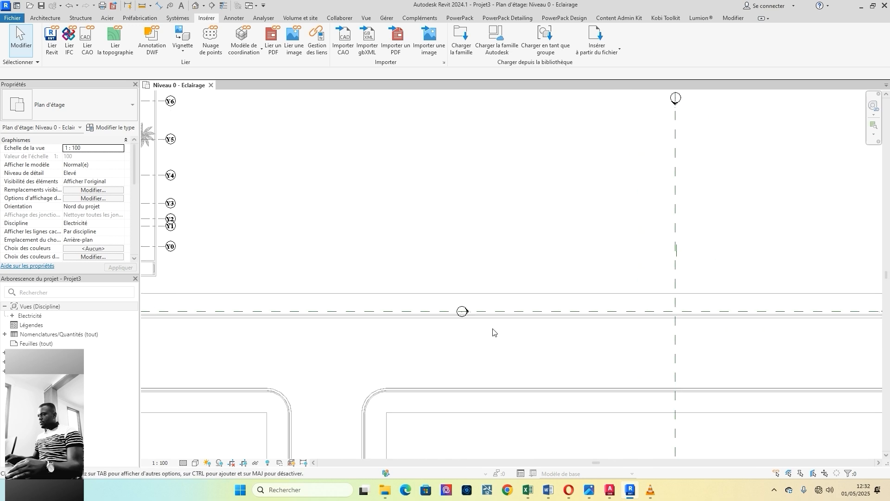
{"action": "double_click", "coordinate": [440, 300]}
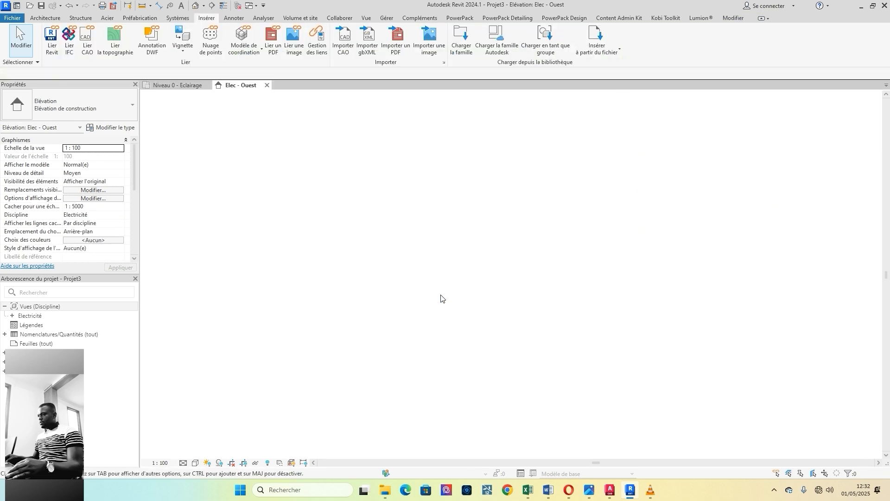
Step: Examine the linked model's levels against the project's Niveau 0 and Niveau 1 in the west elevation
{"action": "scroll", "coordinate": [515, 357], "scroll_direction": "up", "scroll_amount": 8}
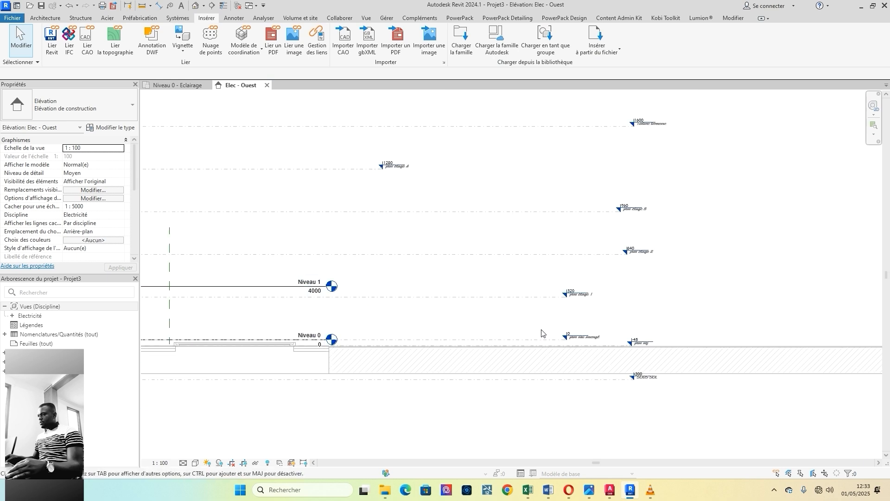
{"action": "scroll", "coordinate": [584, 327], "scroll_direction": "up", "scroll_amount": 5}
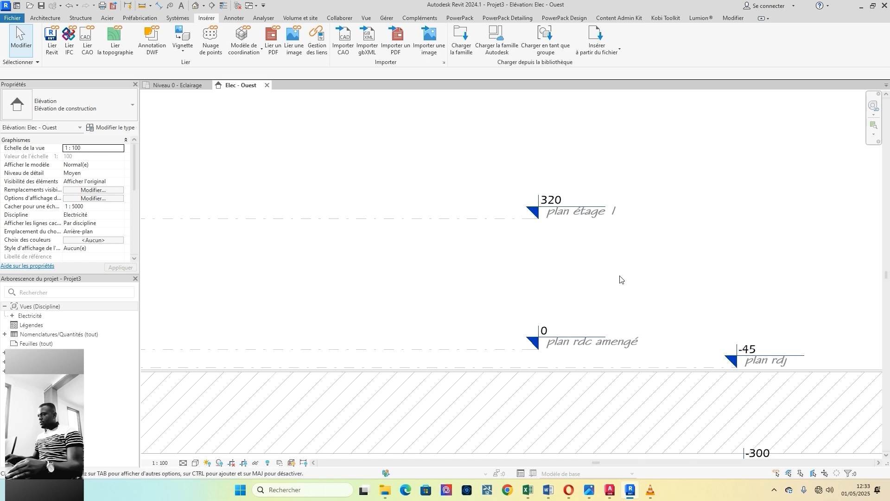
{"action": "scroll", "coordinate": [546, 355], "scroll_direction": "down", "scroll_amount": 2}
{"action": "scroll", "coordinate": [669, 224], "scroll_direction": "up", "scroll_amount": 1}
{"action": "scroll", "coordinate": [669, 227], "scroll_direction": "up", "scroll_amount": 1}
{"action": "scroll", "coordinate": [605, 331], "scroll_direction": "down", "scroll_amount": 1}
{"action": "scroll", "coordinate": [616, 180], "scroll_direction": "up", "scroll_amount": 1}
{"action": "scroll", "coordinate": [624, 275], "scroll_direction": "down", "scroll_amount": 1}
{"action": "scroll", "coordinate": [624, 275], "scroll_direction": "down", "scroll_amount": 3}
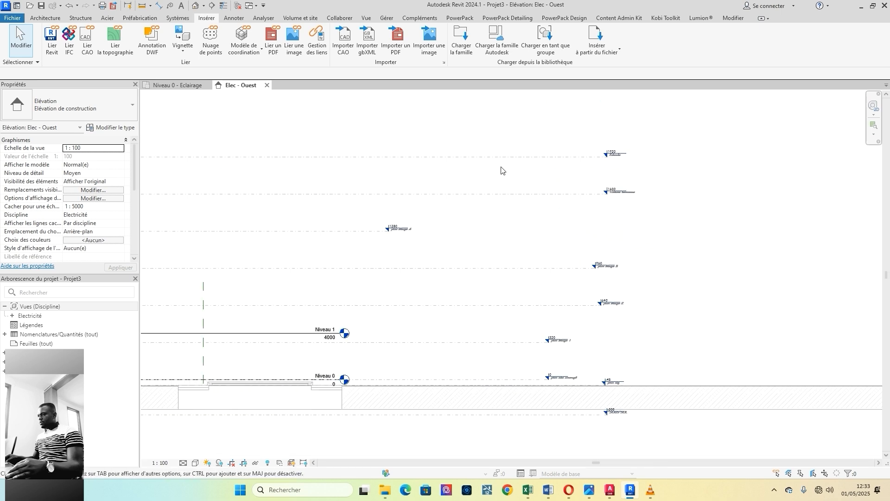
{"action": "scroll", "coordinate": [314, 392], "scroll_direction": "up", "scroll_amount": 2}
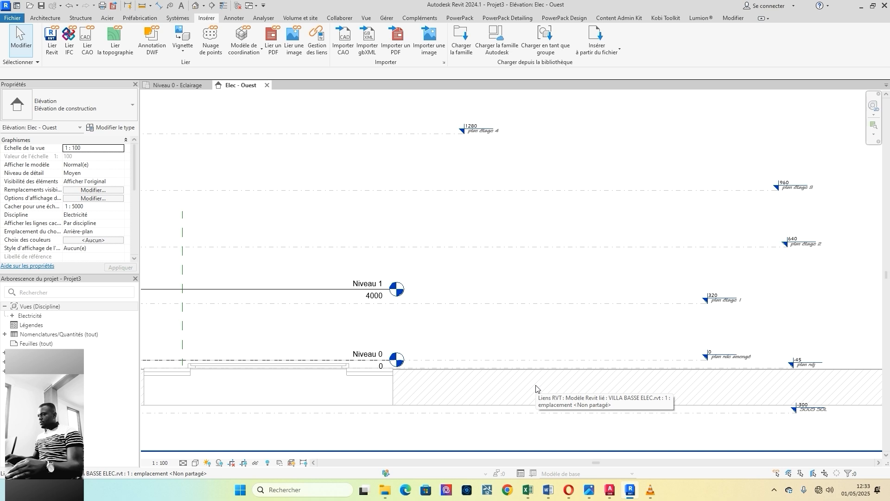
{"action": "scroll", "coordinate": [536, 388], "scroll_direction": "down", "scroll_amount": 1}
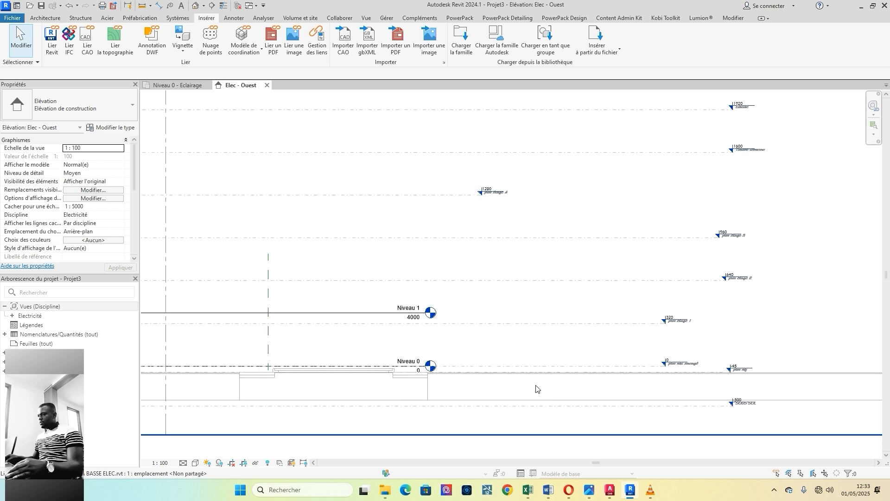
Step: Delete the project level Niveau 1 together with its associated views
{"action": "left_click", "coordinate": [363, 314]}
{"action": "key", "text": "Delete"}
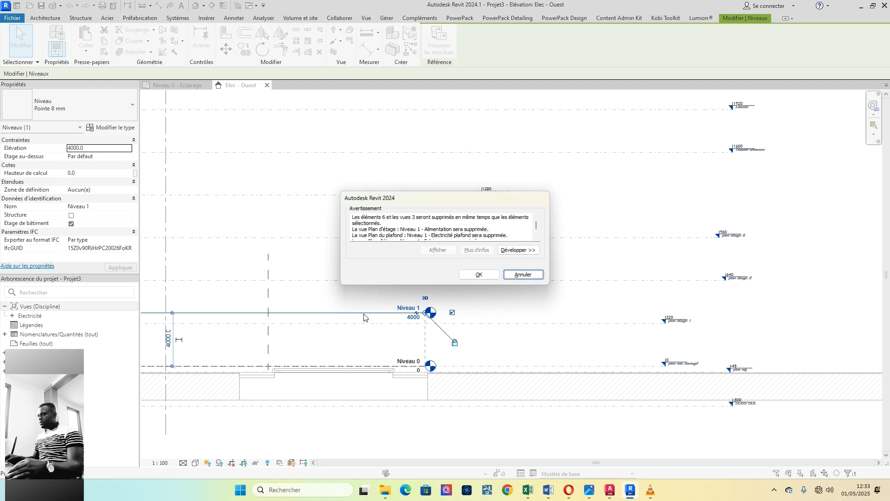
{"action": "left_click", "coordinate": [477, 274]}
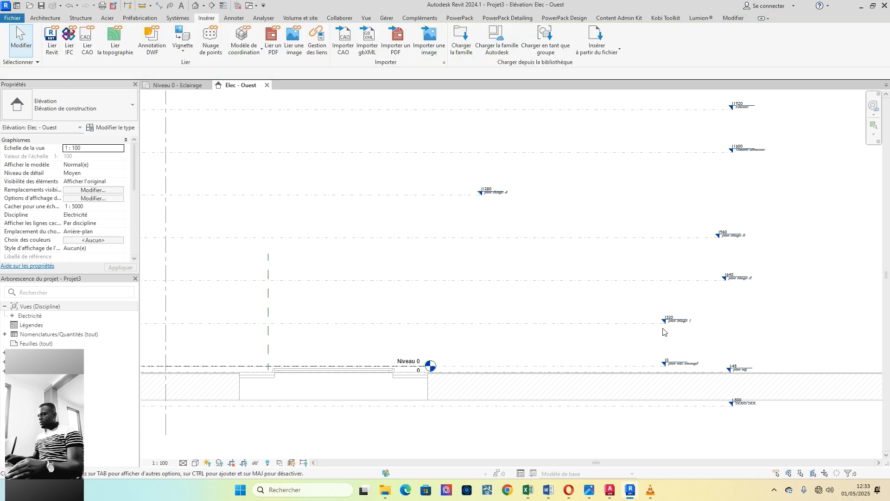
Step: Start Copy/Monitor on the linked villa model, using the Select Link option
{"action": "scroll", "coordinate": [701, 330], "scroll_direction": "up", "scroll_amount": 1}
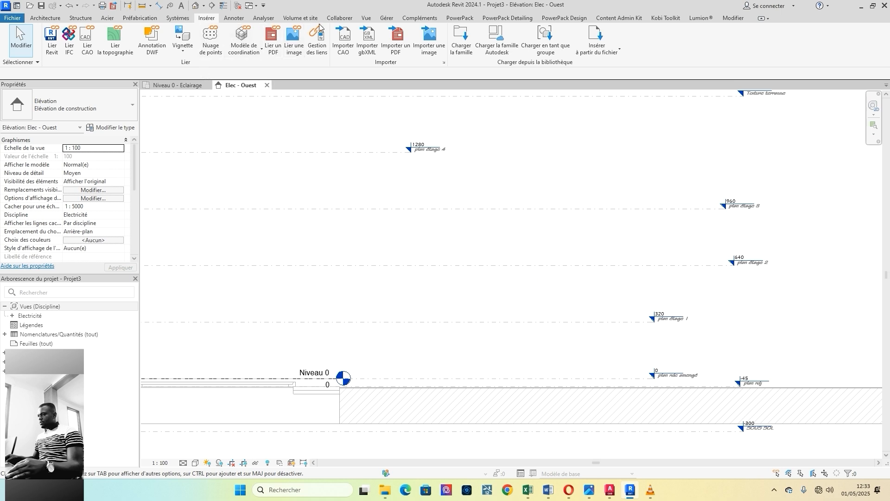
{"action": "left_click", "coordinate": [339, 19]}
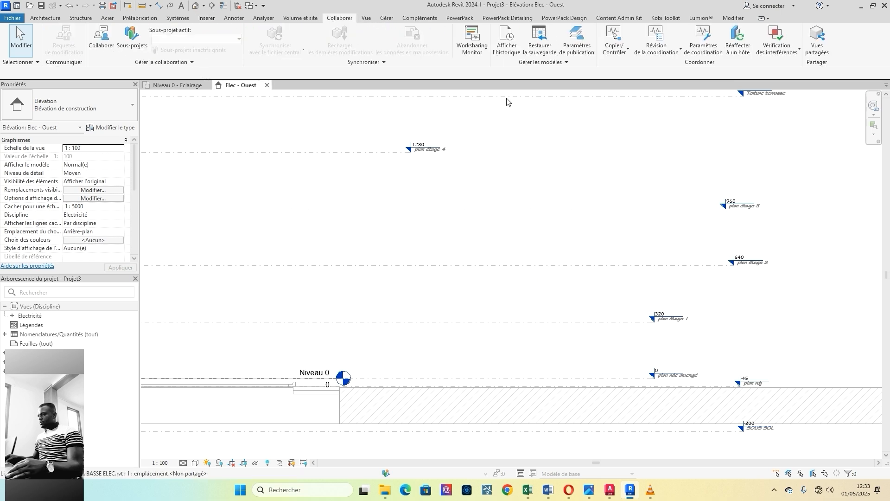
{"action": "left_click", "coordinate": [614, 52]}
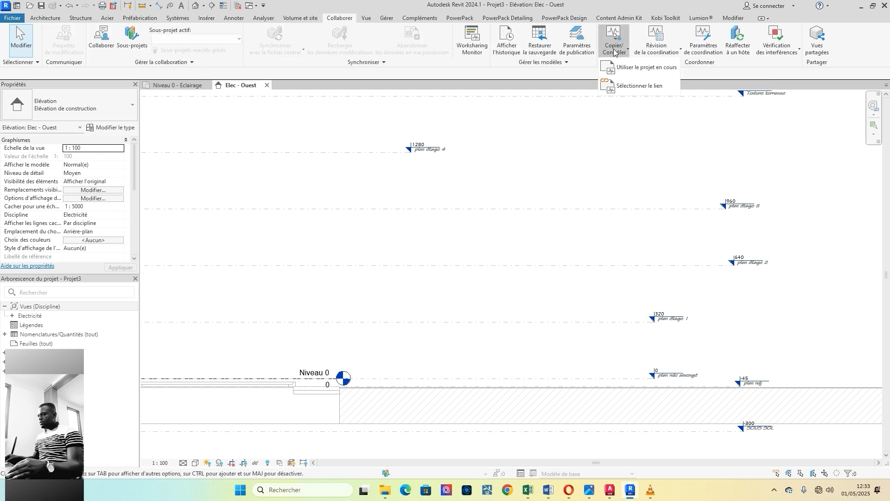
{"action": "left_click", "coordinate": [639, 88]}
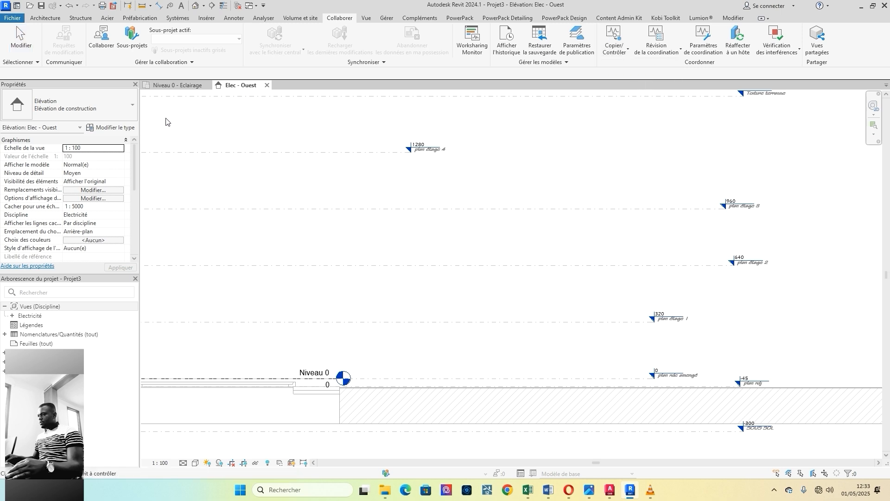
{"action": "left_click", "coordinate": [548, 214]}
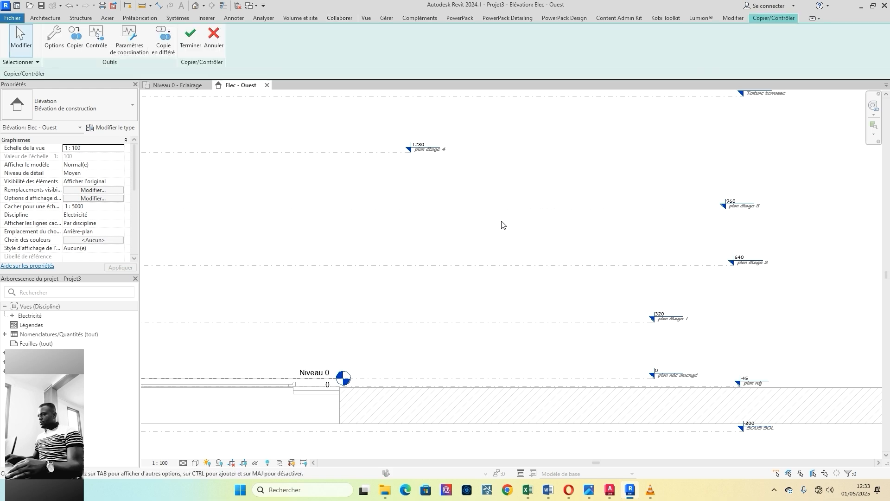
Step: Copy the linked levels plan rdj, SOUS SOL, plan étage 1, plan étage 2 and plan étage 3 as a multiple selection
{"action": "left_click", "coordinate": [78, 49]}
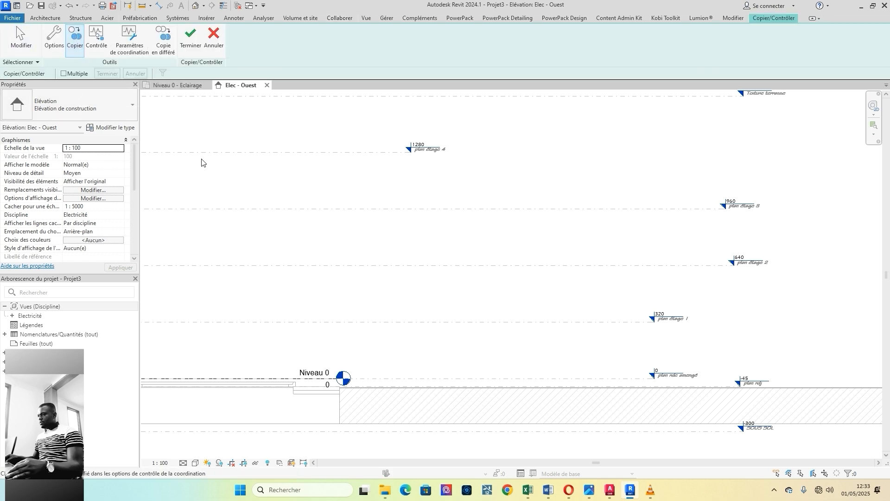
{"action": "left_click", "coordinate": [62, 73]}
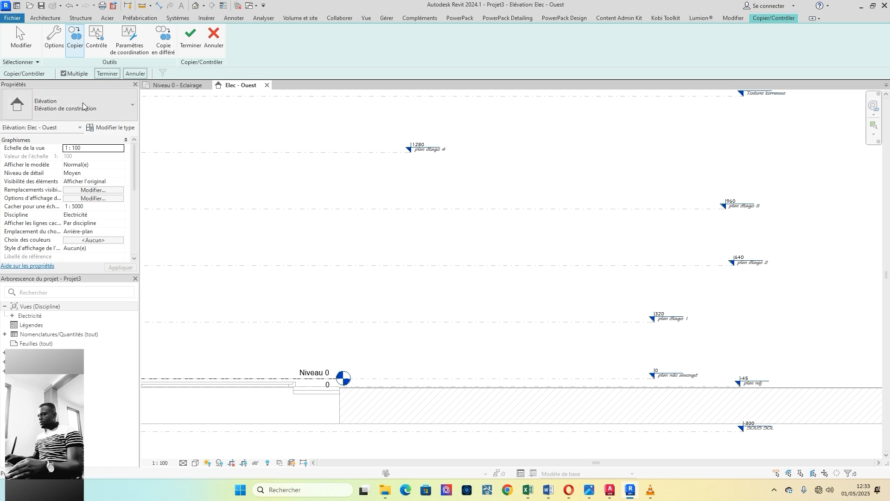
{"action": "left_click", "coordinate": [544, 389]}
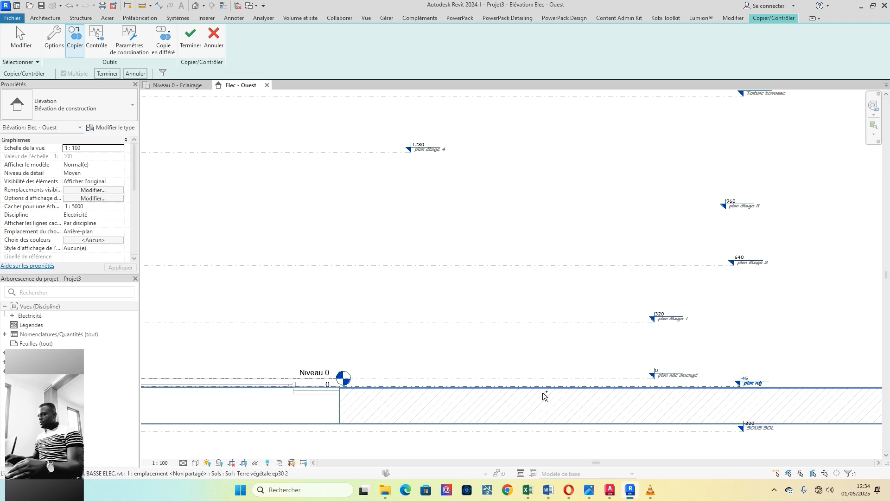
{"action": "left_click", "coordinate": [542, 432]}
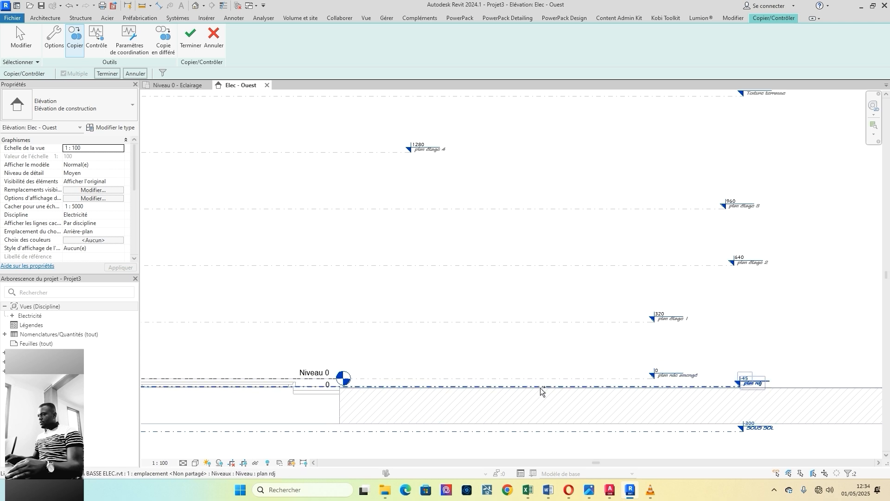
{"action": "left_click", "coordinate": [548, 321]}
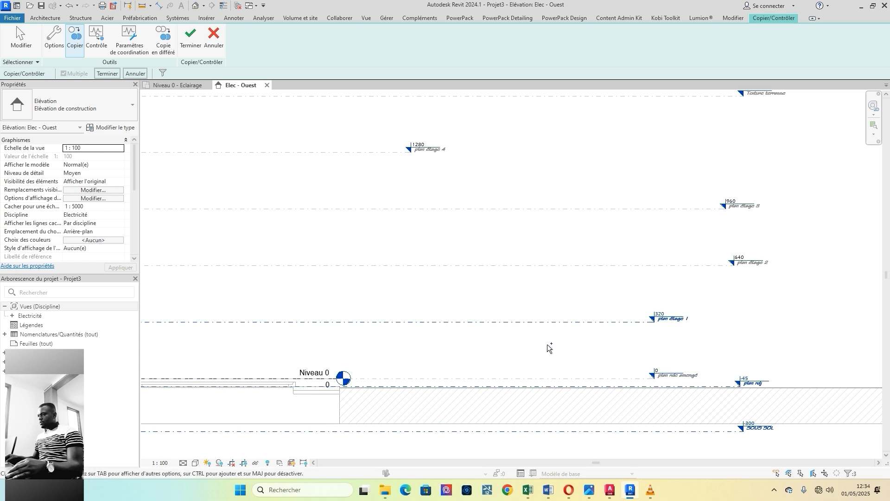
{"action": "left_click", "coordinate": [561, 263]}
{"action": "left_click", "coordinate": [505, 210]}
{"action": "scroll", "coordinate": [541, 335], "scroll_direction": "down", "scroll_amount": 1}
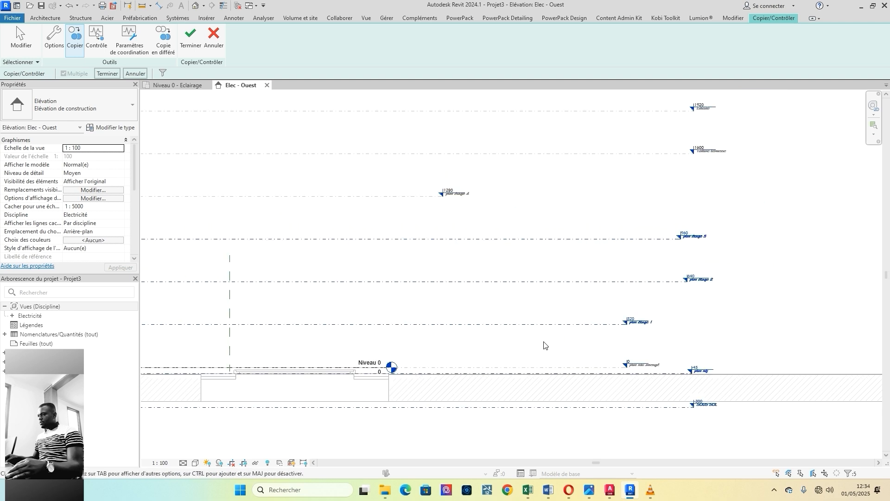
{"action": "scroll", "coordinate": [575, 340], "scroll_direction": "up", "scroll_amount": 2}
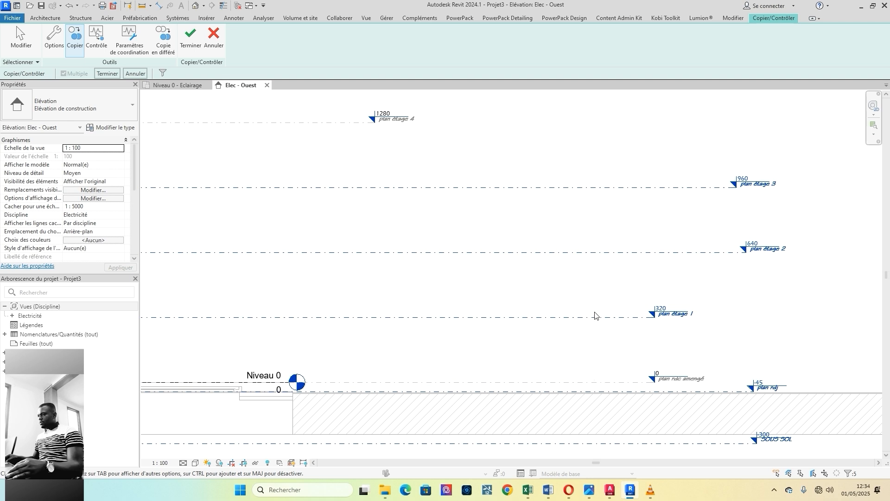
{"action": "left_click", "coordinate": [106, 74]}
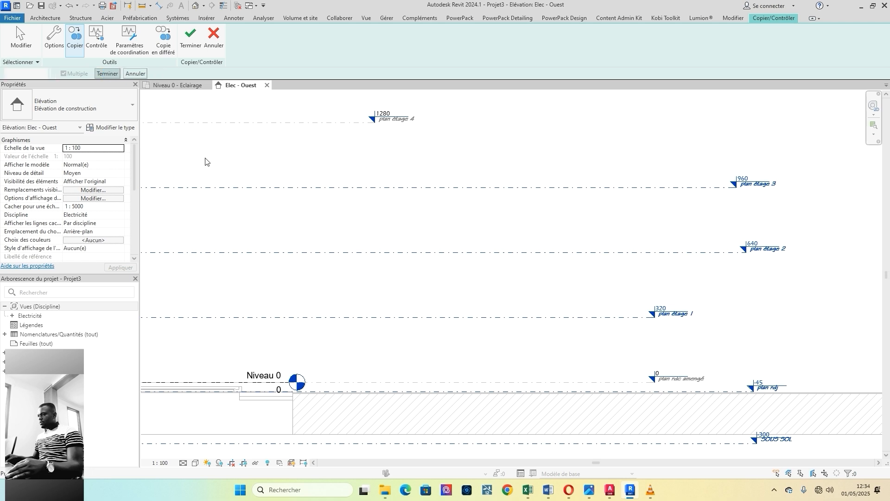
Step: Finish the Copy/Monitor session, keep the copied levels, and check them in the elevation
{"action": "left_click", "coordinate": [784, 19]}
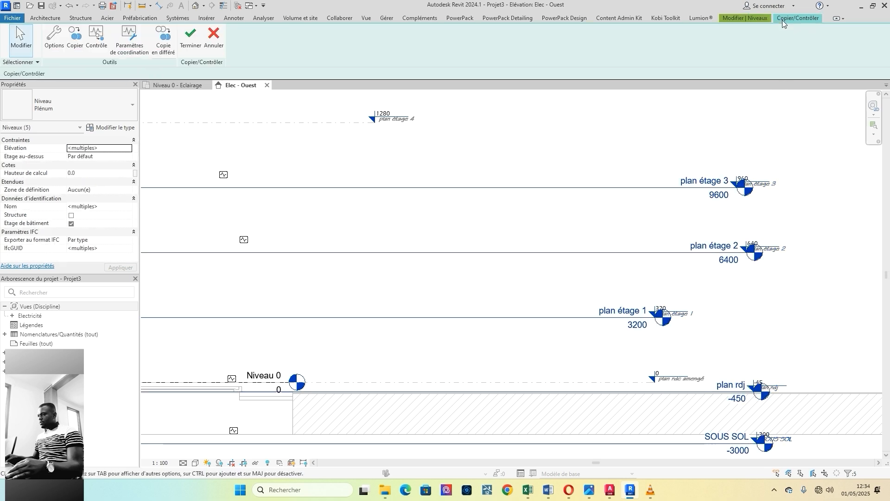
{"action": "left_click", "coordinate": [191, 42]}
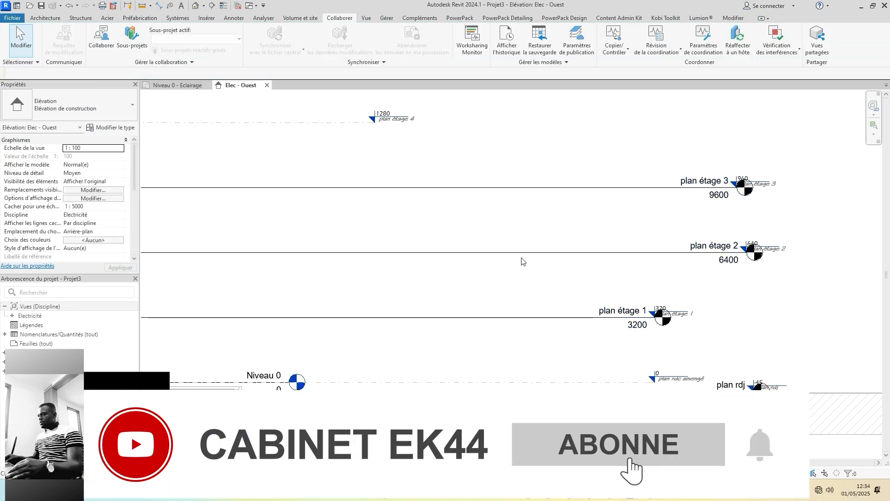
{"action": "scroll", "coordinate": [522, 265], "scroll_direction": "down", "scroll_amount": 1}
{"action": "scroll", "coordinate": [625, 324], "scroll_direction": "up", "scroll_amount": 5}
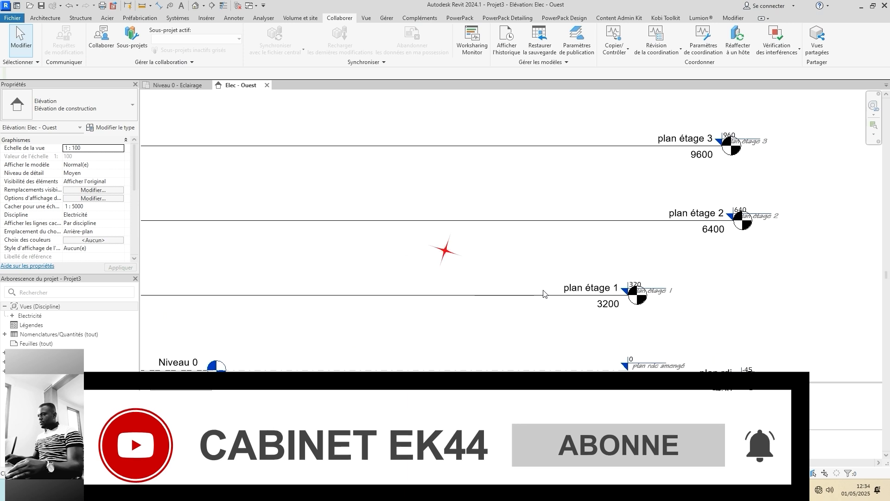
Step: Shorten the plan étage 1 level line in the elevation so its head sits clear of the linked level marker
{"action": "left_click", "coordinate": [476, 291]}
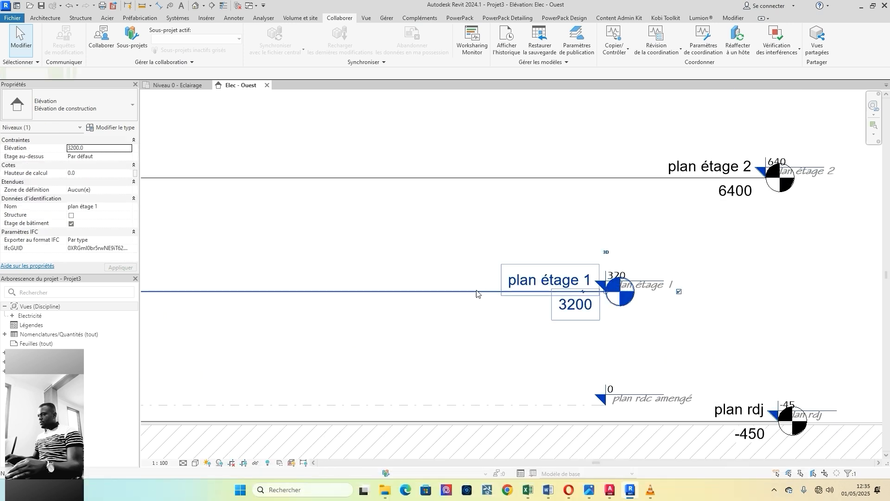
{"action": "left_click_drag", "start_coordinate": [606, 292], "coordinate": [511, 291]}
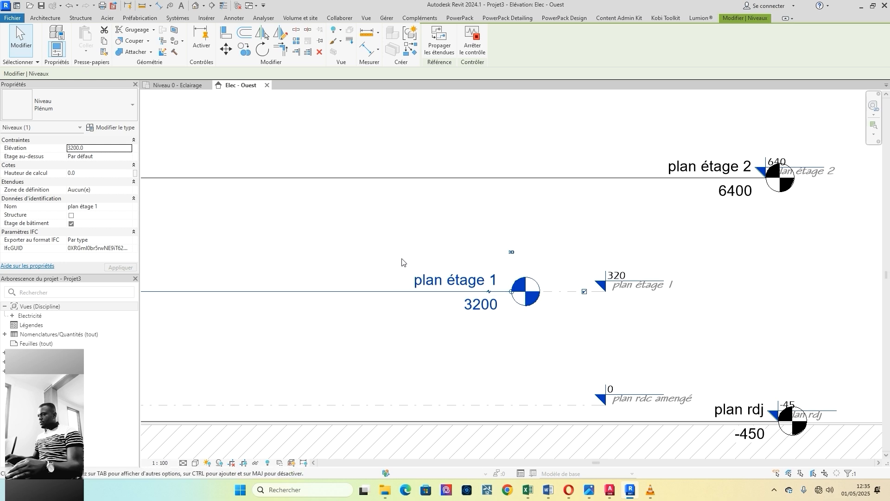
{"action": "scroll", "coordinate": [479, 367], "scroll_direction": "down", "scroll_amount": 2}
{"action": "left_click", "coordinate": [683, 340]}
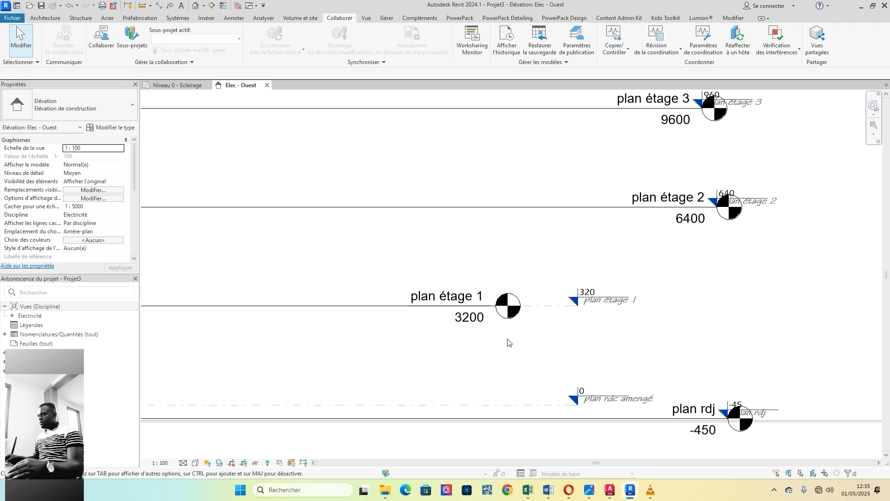
{"action": "scroll", "coordinate": [464, 330], "scroll_direction": "up", "scroll_amount": 2}
{"action": "scroll", "coordinate": [464, 329], "scroll_direction": "up", "scroll_amount": 1}
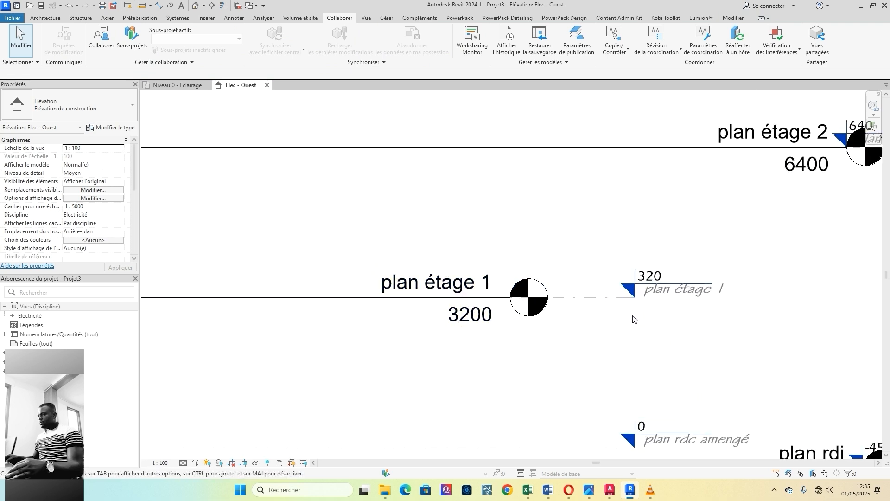
{"action": "scroll", "coordinate": [429, 372], "scroll_direction": "down", "scroll_amount": 2}
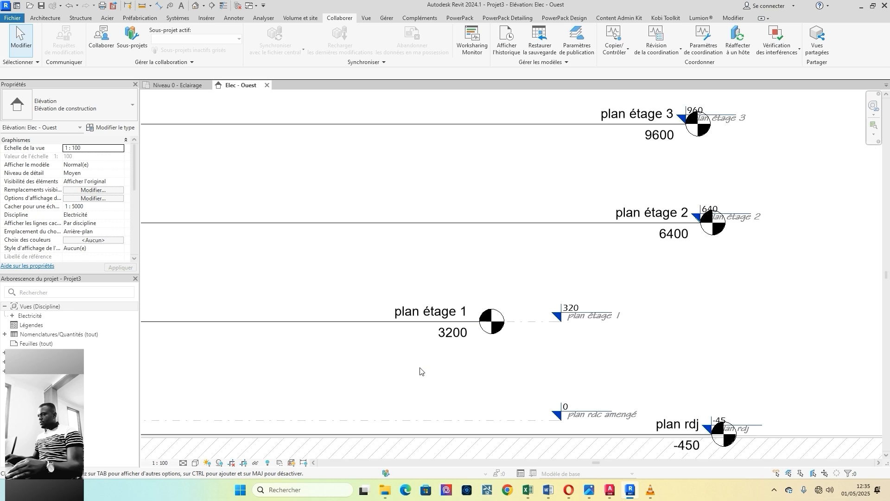
Step: Set the project's length unit format to centimetres
{"action": "left_click", "coordinate": [386, 18]}
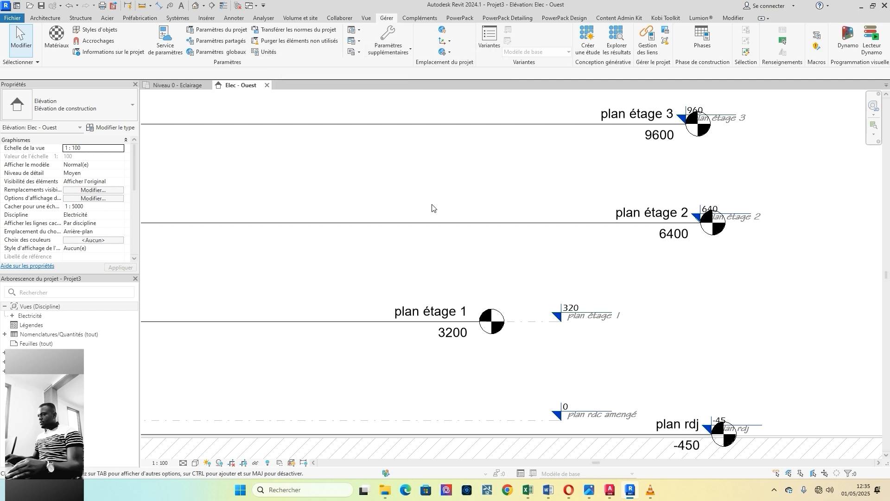
{"action": "key", "text": "u"}
{"action": "key", "text": "n"}
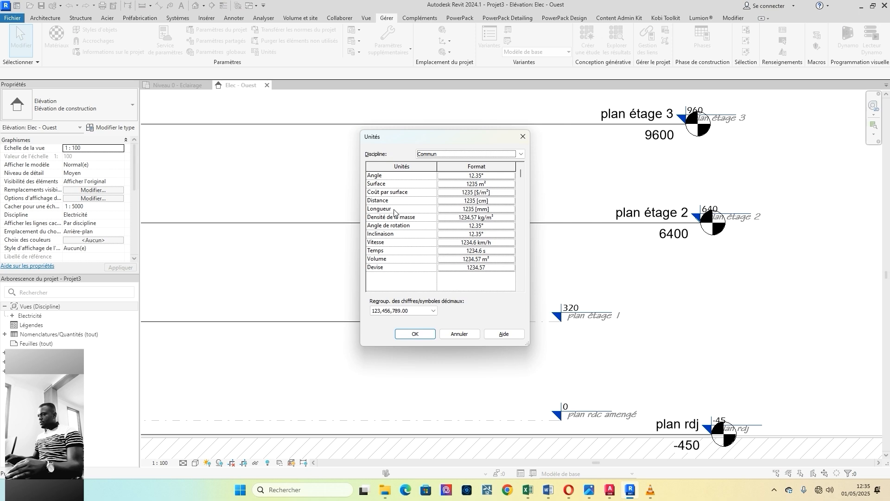
{"action": "left_click", "coordinate": [492, 211]}
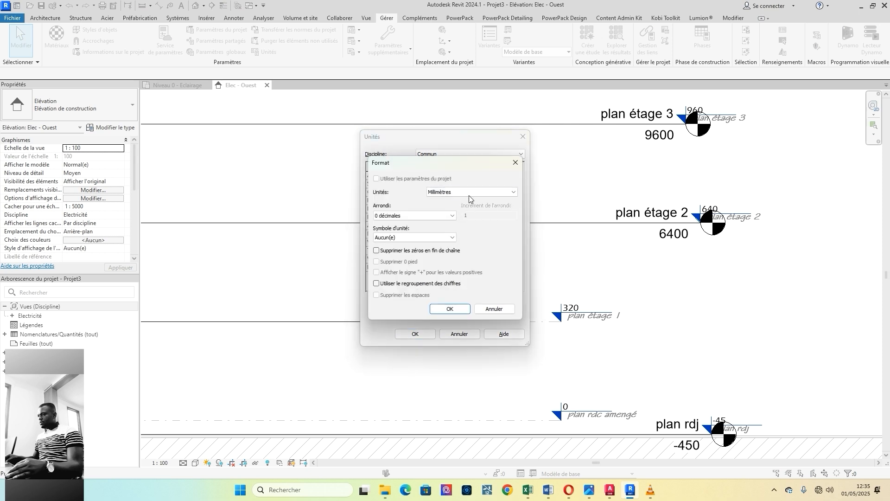
{"action": "left_click", "coordinate": [469, 197]}
{"action": "left_click", "coordinate": [464, 200]}
{"action": "left_click", "coordinate": [450, 309]}
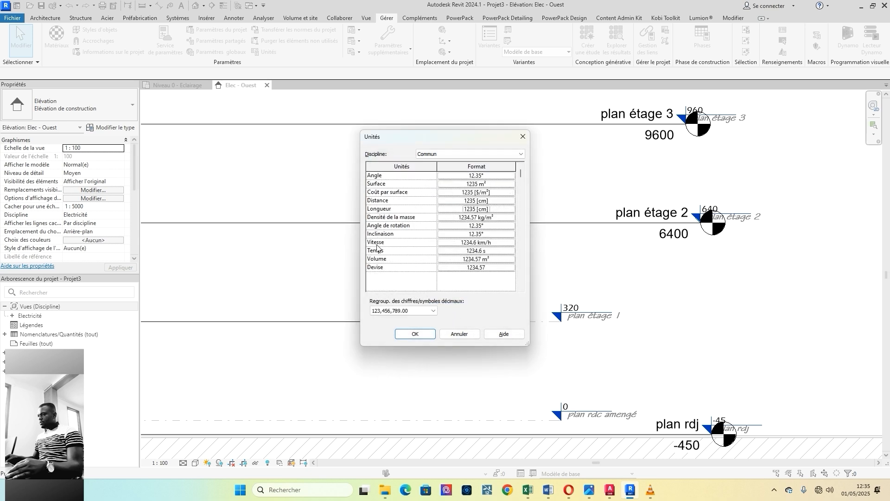
Step: Set the speed unit format to metres per second and apply the project units
{"action": "left_click", "coordinate": [475, 242]}
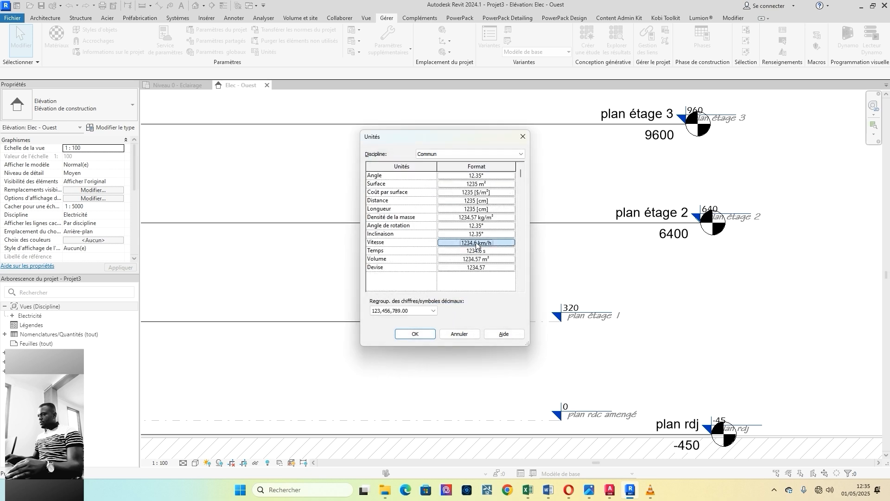
{"action": "left_click", "coordinate": [490, 193]}
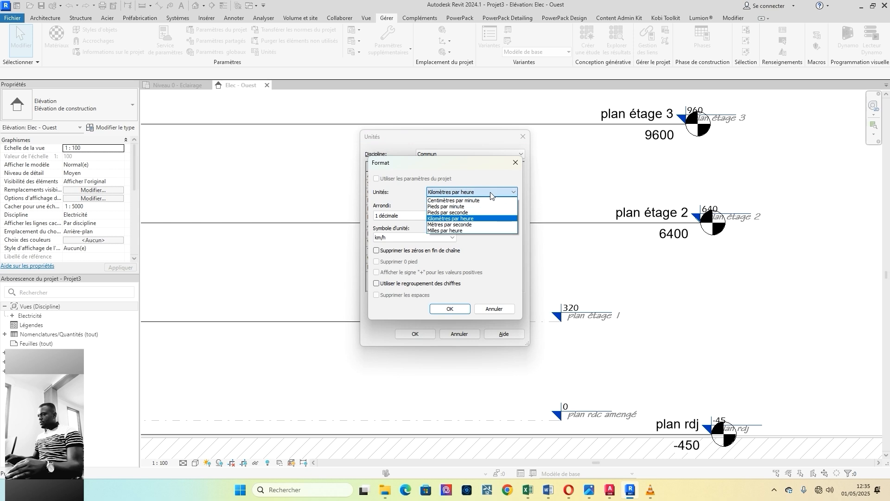
{"action": "left_click", "coordinate": [456, 225]}
{"action": "left_click", "coordinate": [451, 310]}
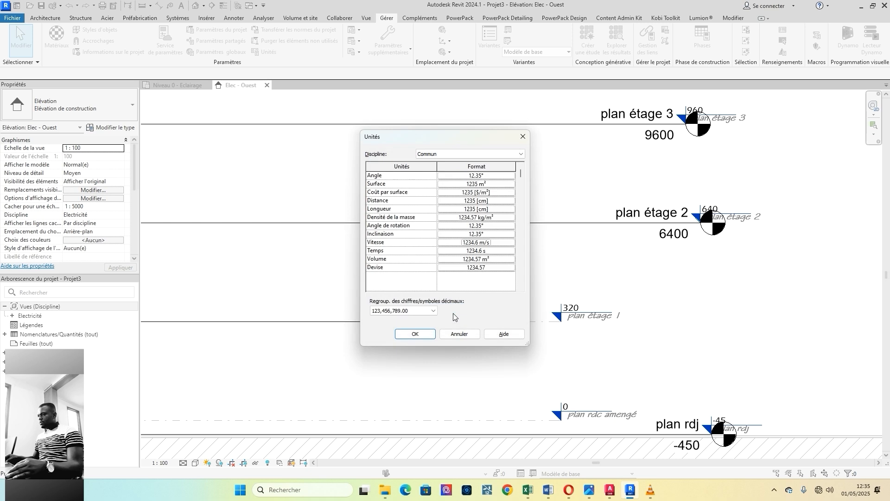
{"action": "left_click", "coordinate": [420, 335]}
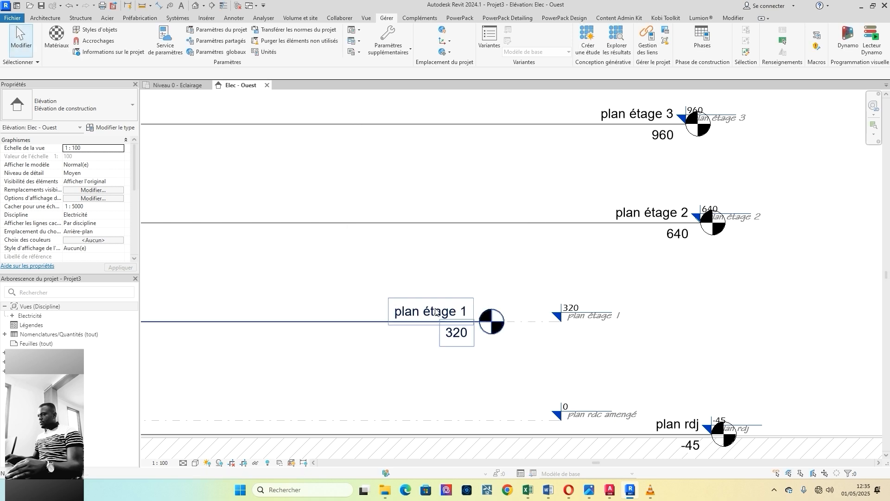
Step: Examine the existing Electricité views: the Puissance floor plans and the Eclairage floor and ceiling plans
{"action": "scroll", "coordinate": [390, 310], "scroll_direction": "down", "scroll_amount": 4}
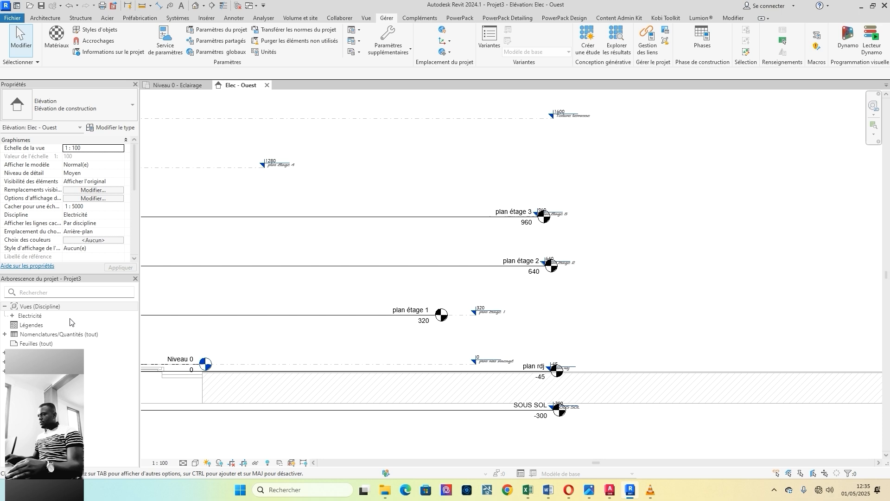
{"action": "double_click", "coordinate": [17, 317]}
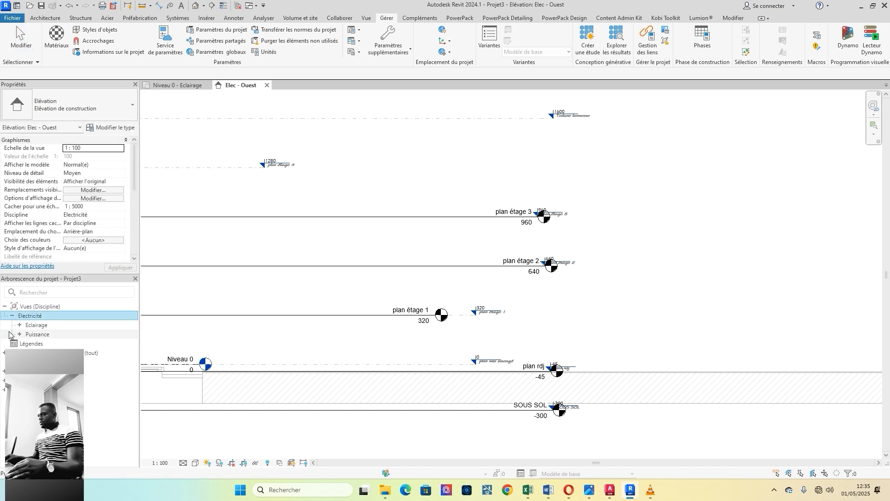
{"action": "left_click", "coordinate": [19, 334]}
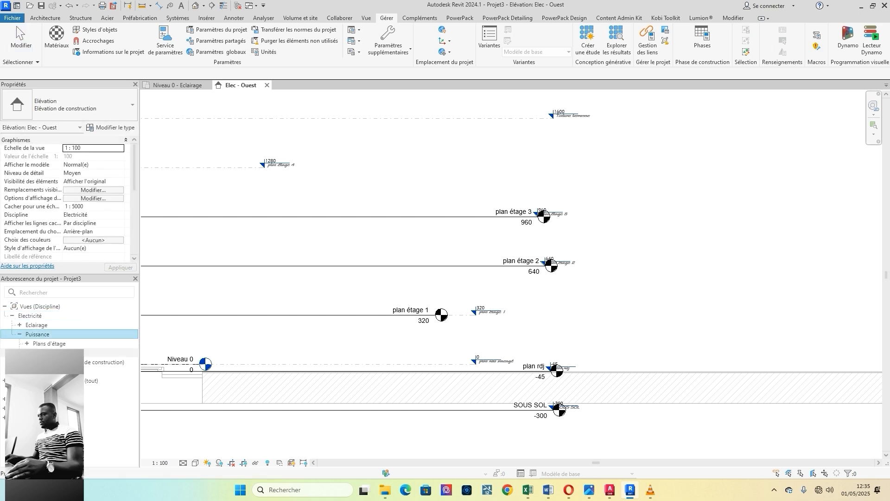
{"action": "left_click", "coordinate": [28, 344]}
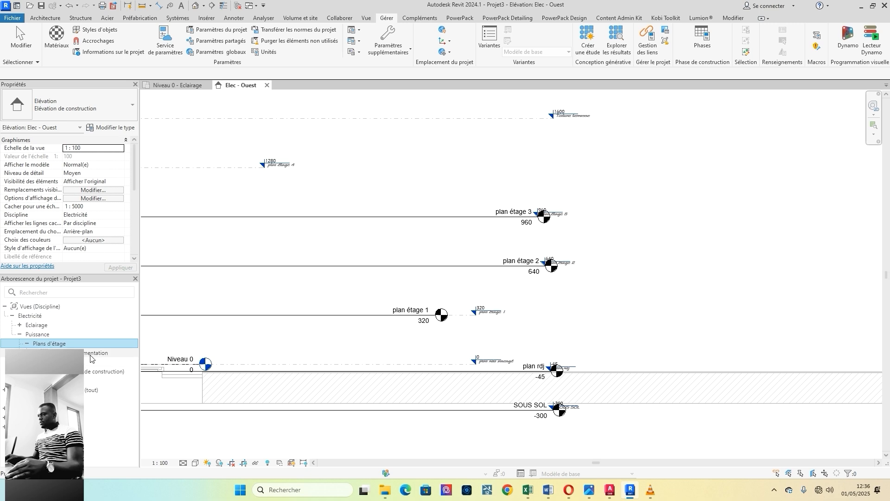
{"action": "left_click", "coordinate": [19, 325]}
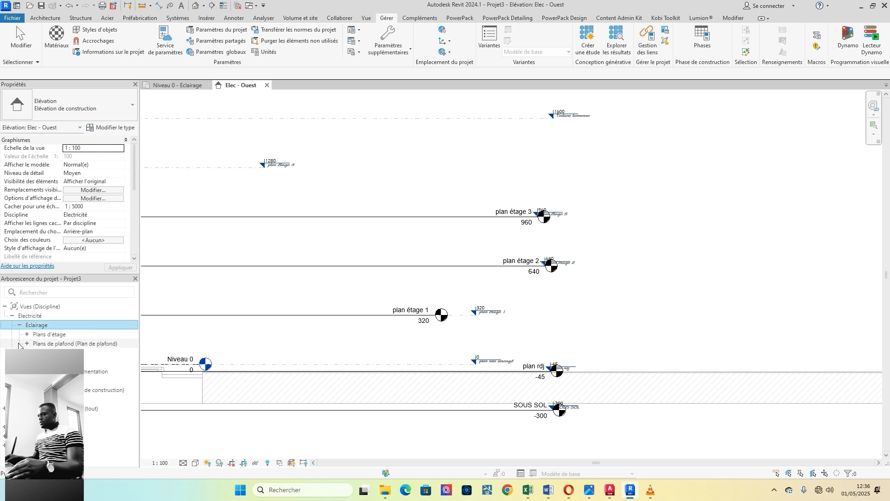
{"action": "left_click", "coordinate": [27, 335]}
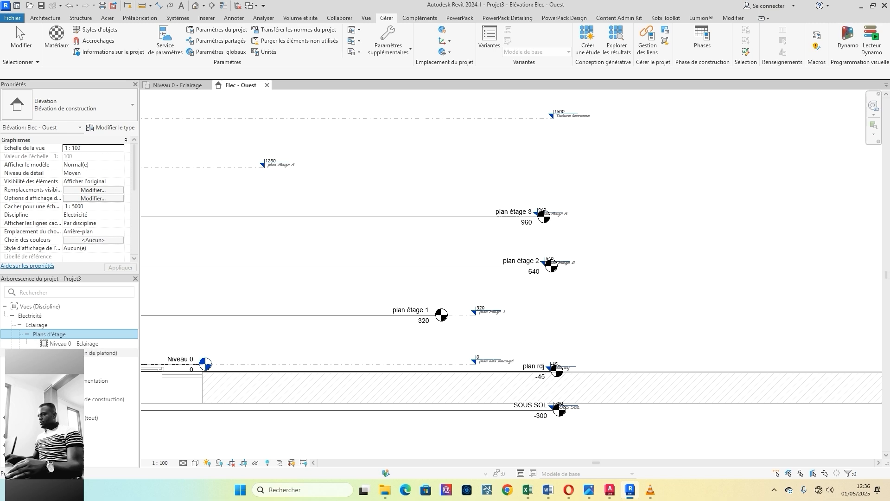
{"action": "left_click", "coordinate": [28, 353]}
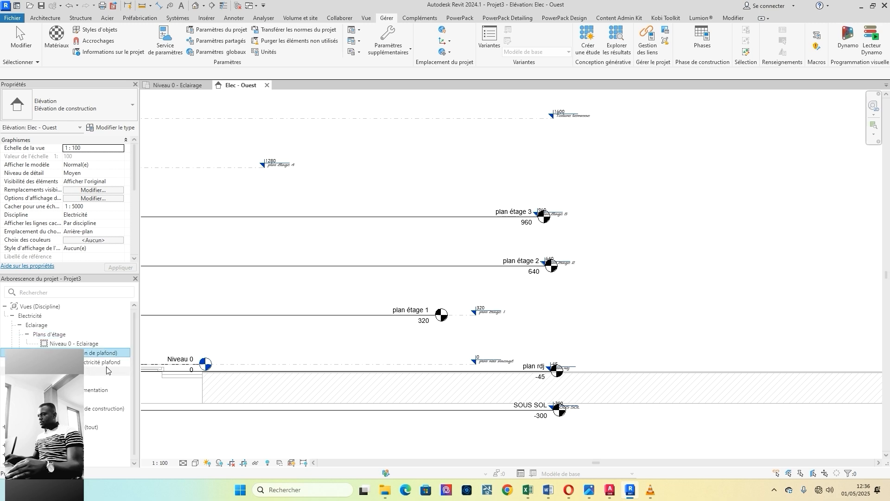
{"action": "left_click", "coordinate": [726, 338]}
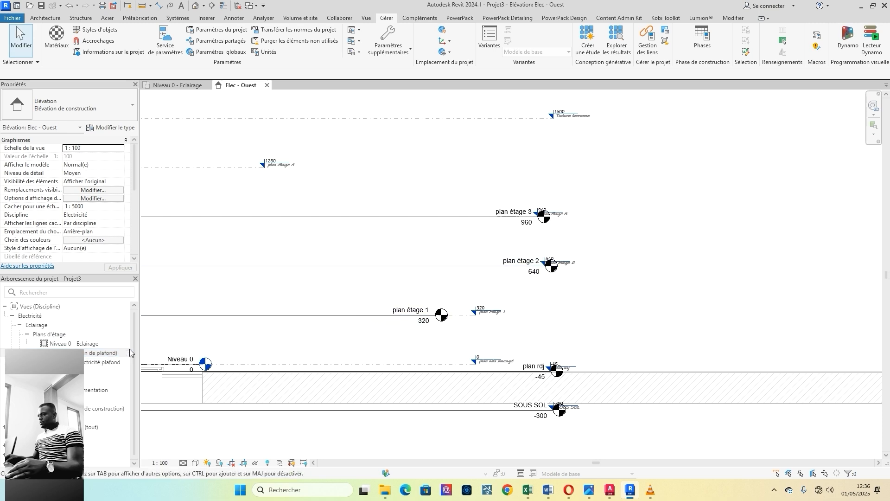
Step: Create floor plan views for plan rdj, plan étage 1, plan étage 2, plan étage 3 and SOUS SOL, and check them in the project browser
{"action": "left_click", "coordinate": [366, 18]}
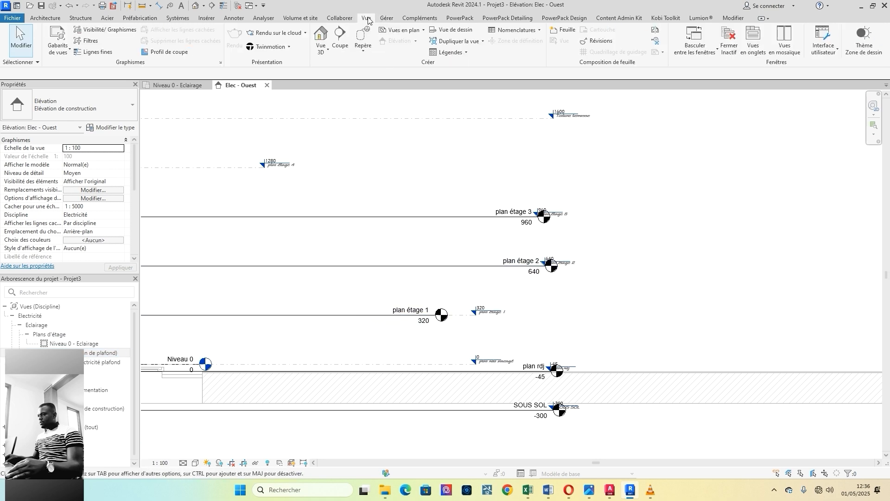
{"action": "left_click", "coordinate": [413, 32]}
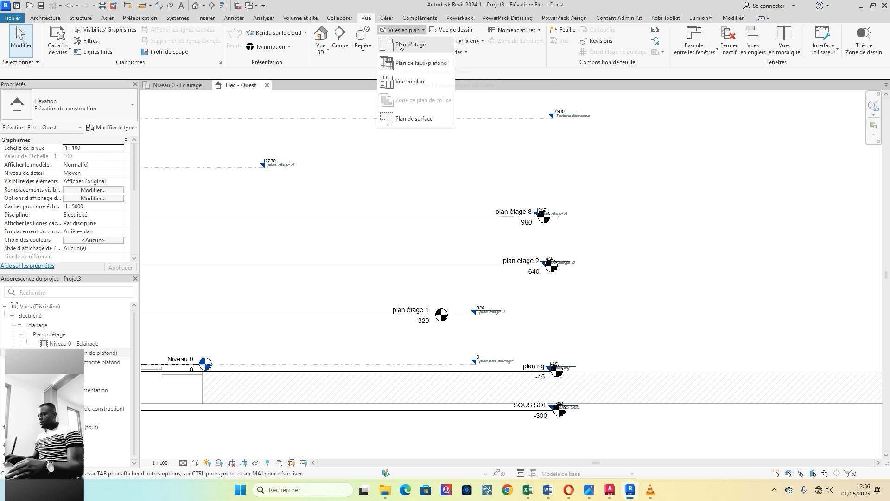
{"action": "left_click", "coordinate": [409, 44]}
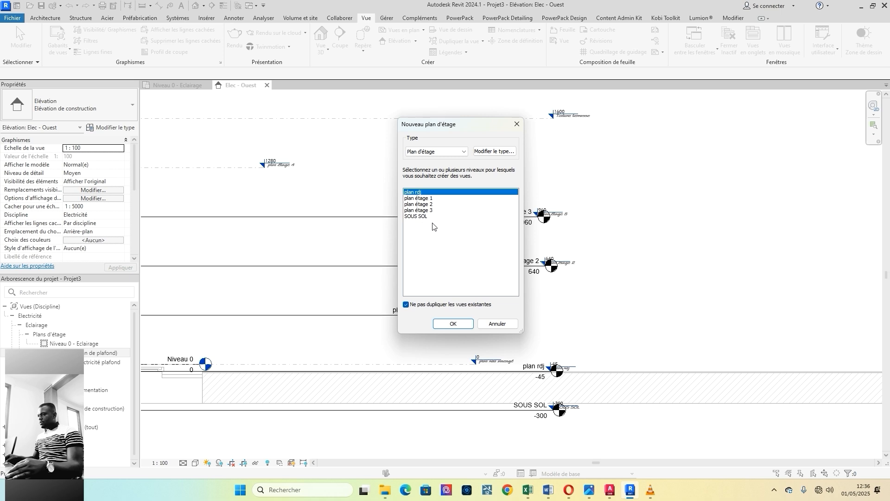
{"action": "left_click", "coordinate": [428, 198], "text": "ctrl"}
{"action": "left_click", "coordinate": [428, 204], "text": "ctrl"}
{"action": "left_click", "coordinate": [428, 210], "text": "ctrl"}
{"action": "left_click", "coordinate": [425, 217], "text": "ctrl"}
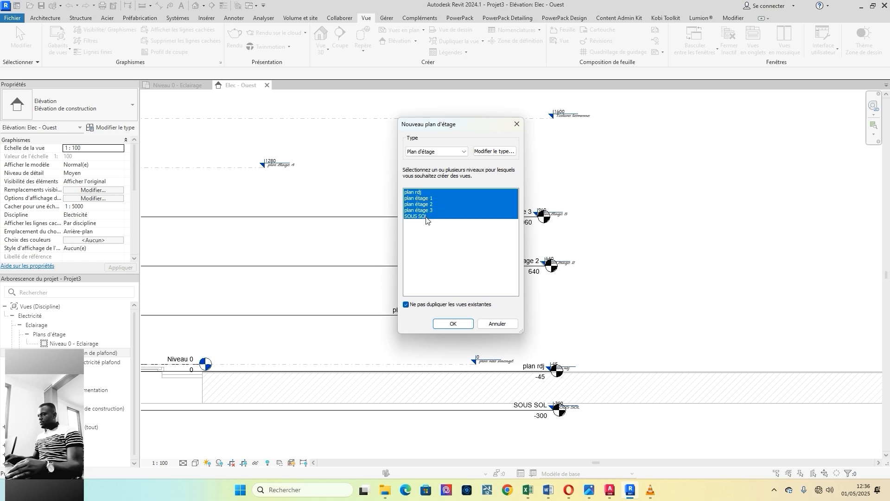
{"action": "left_click", "coordinate": [453, 323]}
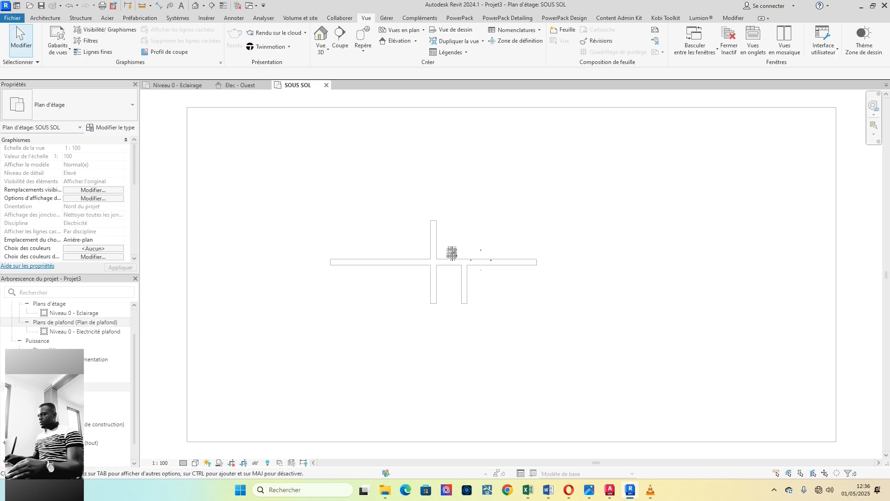
{"action": "scroll", "coordinate": [37, 339], "scroll_direction": "up", "scroll_amount": 2}
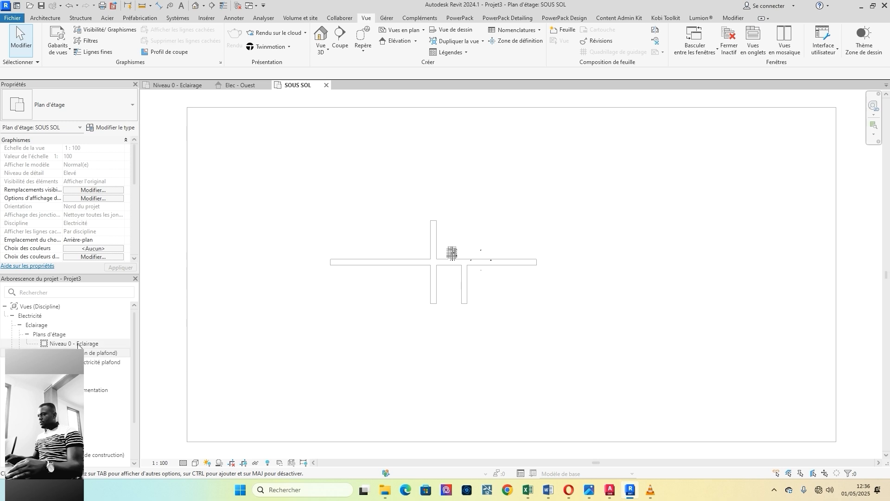
{"action": "scroll", "coordinate": [65, 352], "scroll_direction": "down", "scroll_amount": 2}
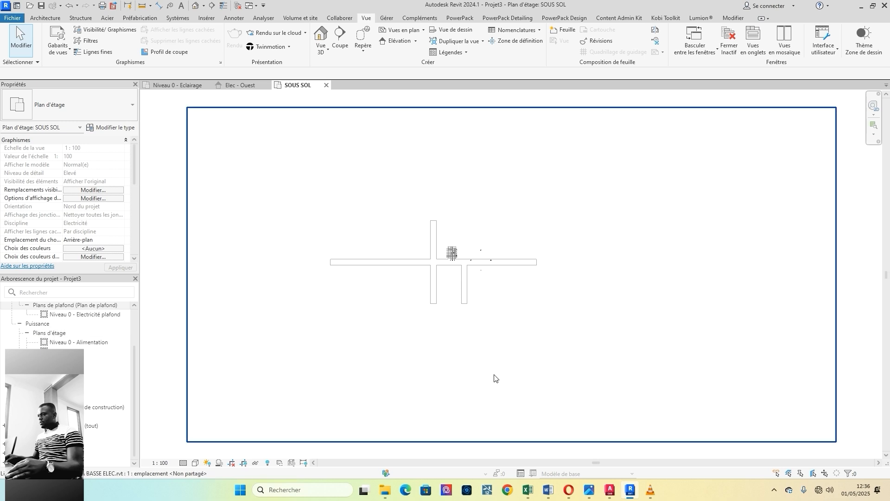
{"action": "scroll", "coordinate": [69, 417], "scroll_direction": "up", "scroll_amount": 1}
{"action": "scroll", "coordinate": [69, 352], "scroll_direction": "up", "scroll_amount": 1}
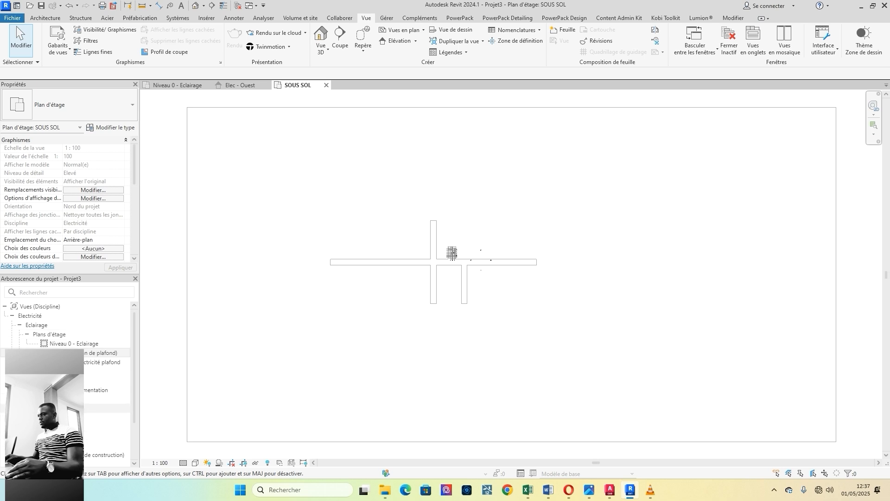
Step: Create ceiling plan views for plan rdj, plan étage 1, plan étage 2, plan étage 3 and SOUS SOL
{"action": "left_click", "coordinate": [423, 30]}
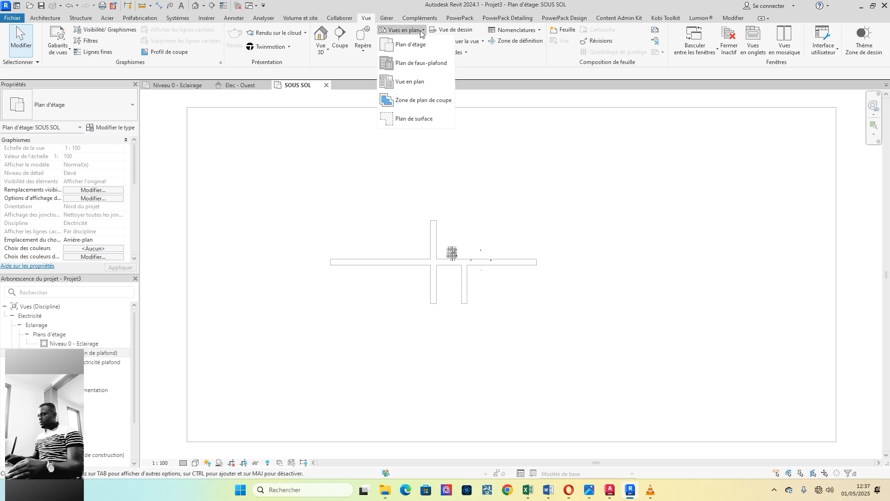
{"action": "left_click", "coordinate": [420, 63]}
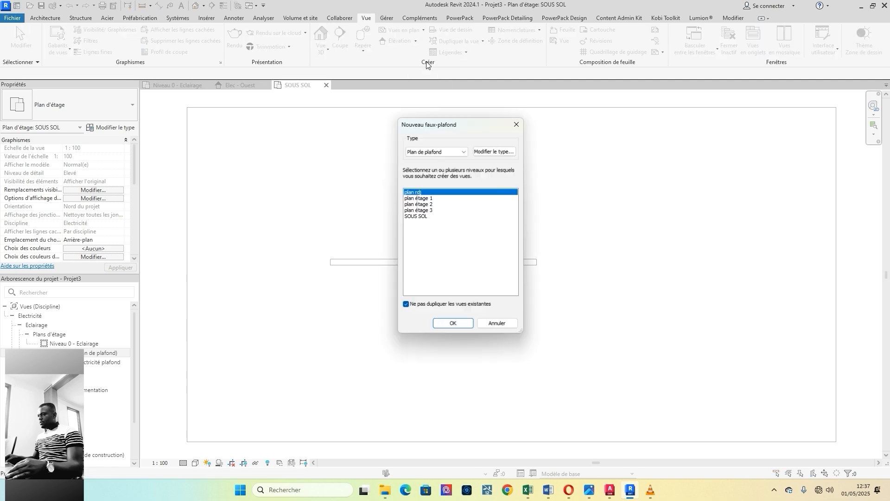
{"action": "left_click", "coordinate": [429, 198], "text": "ctrl"}
{"action": "left_click", "coordinate": [429, 203], "text": "ctrl"}
{"action": "left_click", "coordinate": [429, 209], "text": "ctrl"}
{"action": "left_click", "coordinate": [428, 215], "text": "ctrl"}
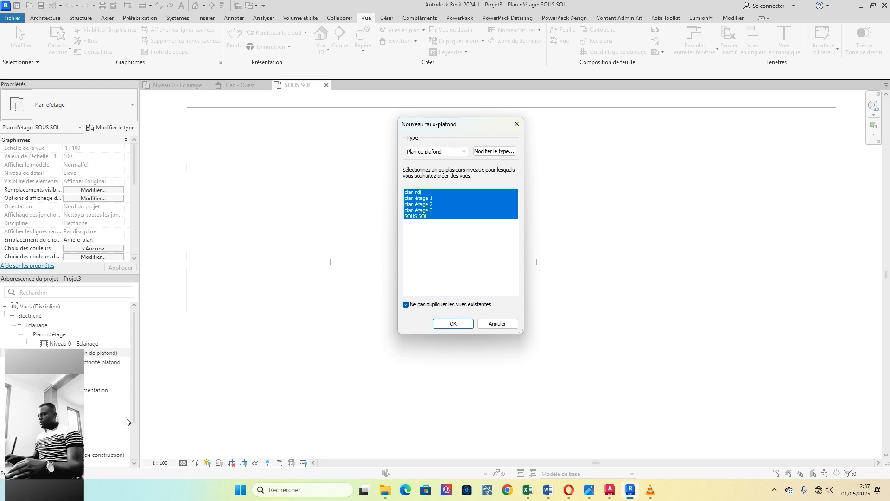
{"action": "left_click", "coordinate": [461, 325]}
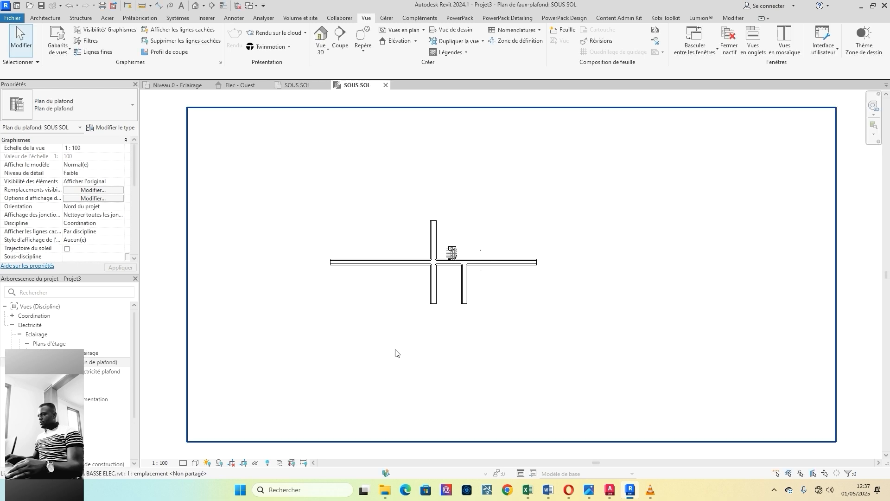
Step: Examine the new ceiling plans listed under the Coordination discipline in the project browser
{"action": "scroll", "coordinate": [92, 361], "scroll_direction": "down", "scroll_amount": 2}
{"action": "scroll", "coordinate": [67, 362], "scroll_direction": "up", "scroll_amount": 2}
{"action": "left_click", "coordinate": [13, 318]}
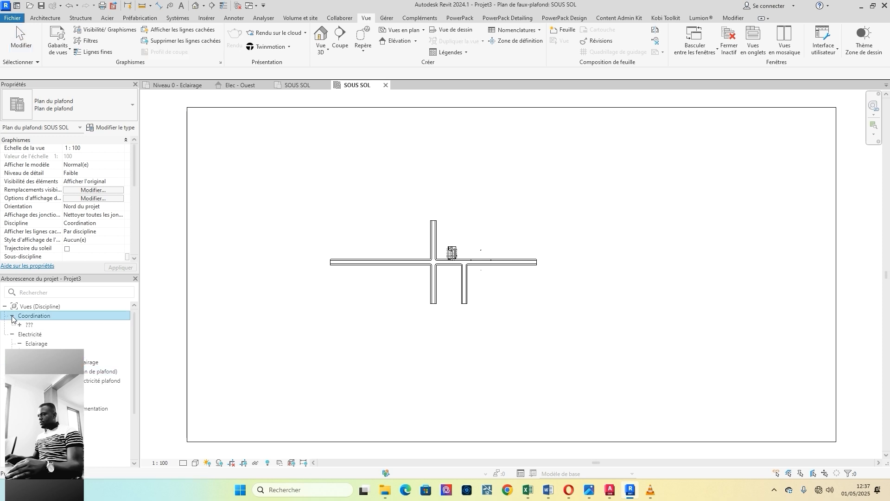
{"action": "left_click", "coordinate": [19, 324]}
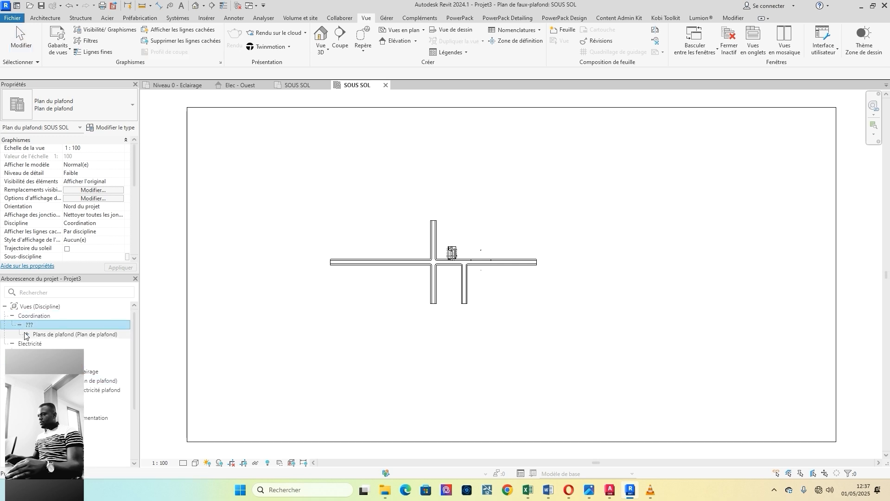
{"action": "left_click", "coordinate": [27, 334]}
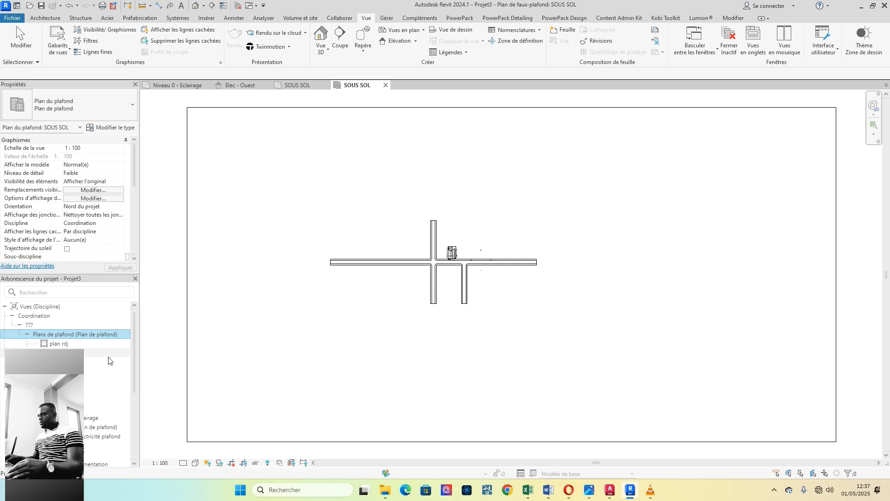
{"action": "scroll", "coordinate": [88, 367], "scroll_direction": "down", "scroll_amount": 2}
{"action": "scroll", "coordinate": [88, 393], "scroll_direction": "up", "scroll_amount": 1}
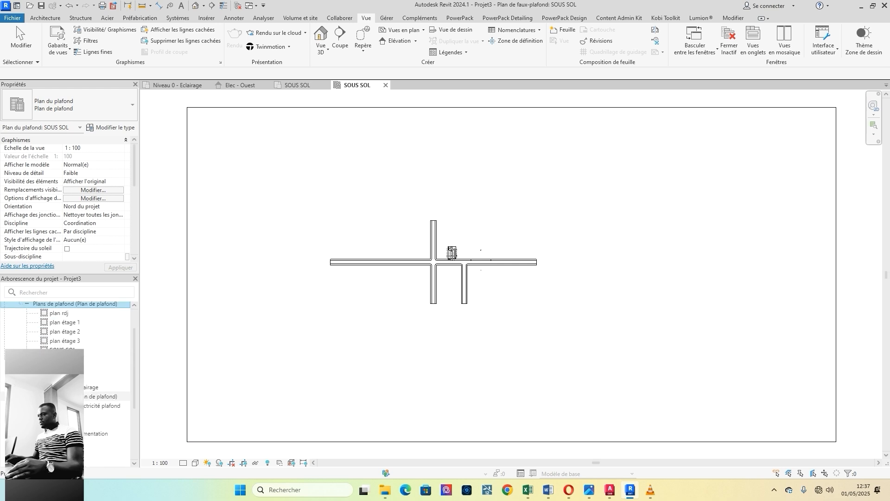
{"action": "scroll", "coordinate": [69, 336], "scroll_direction": "up", "scroll_amount": 1}
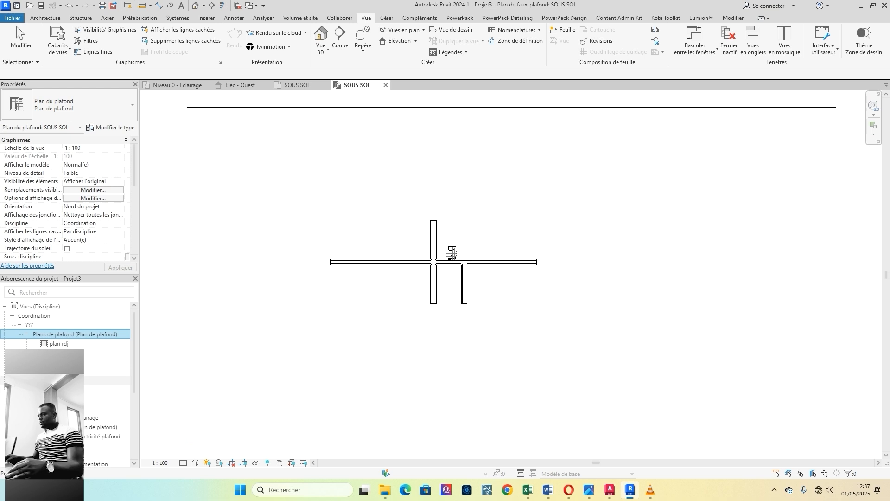
{"action": "left_click", "coordinate": [65, 372], "text": "ctrl"}
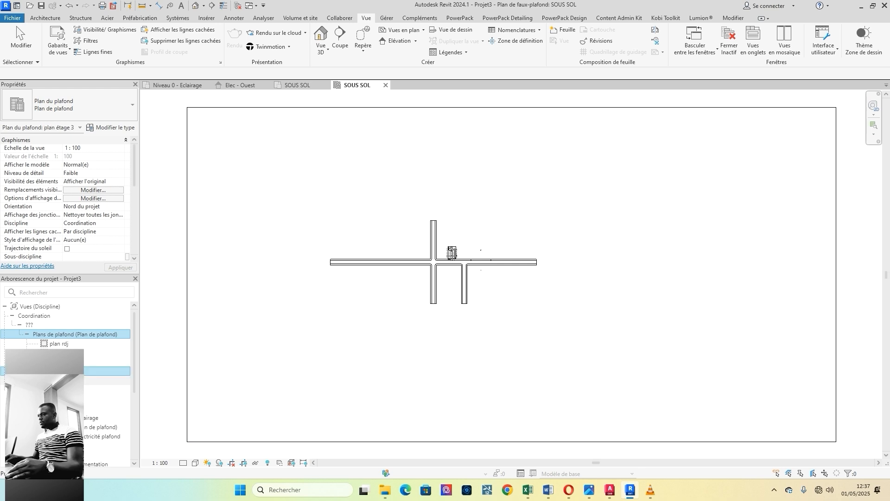
Step: Duplicate the Coordination plan rdj ceiling plan with details and set the copy's discipline to Electricité
{"action": "right_click", "coordinate": [74, 345]}
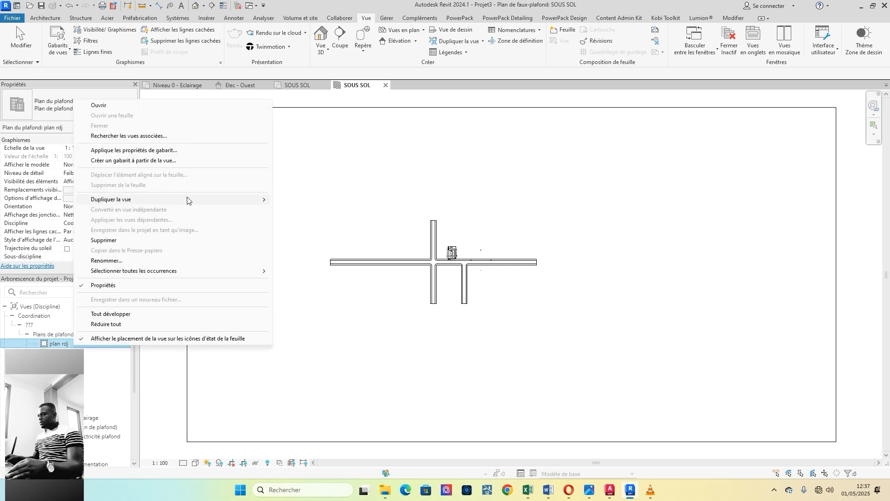
{"action": "mouse_move", "coordinate": [214, 199]}
{"action": "left_click", "coordinate": [327, 209]}
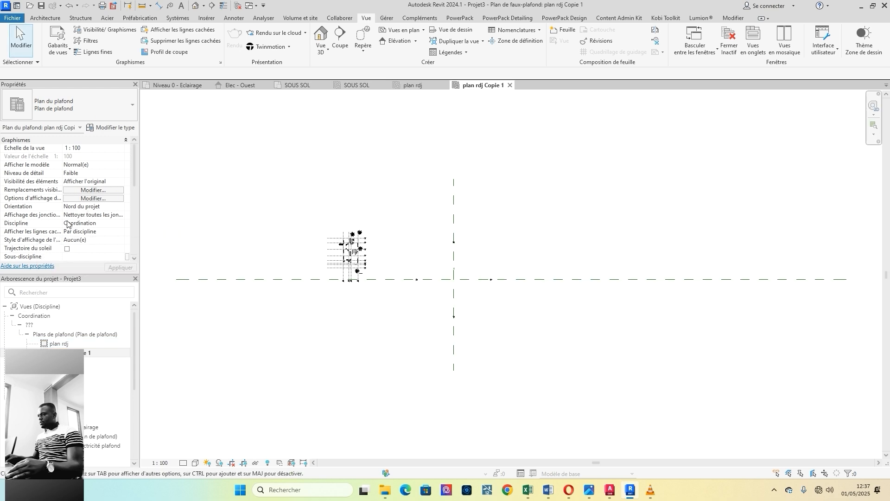
{"action": "left_click", "coordinate": [123, 226]}
{"action": "left_click", "coordinate": [121, 224]}
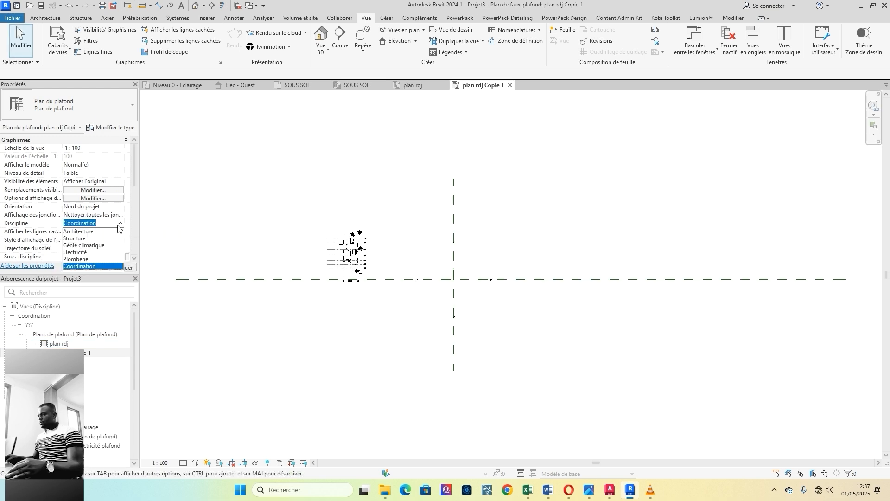
{"action": "left_click", "coordinate": [77, 252]}
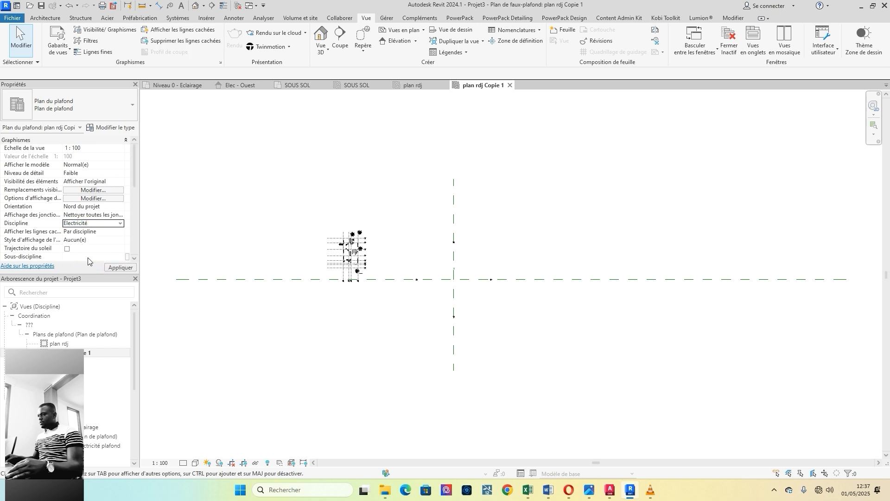
{"action": "left_click", "coordinate": [114, 267]}
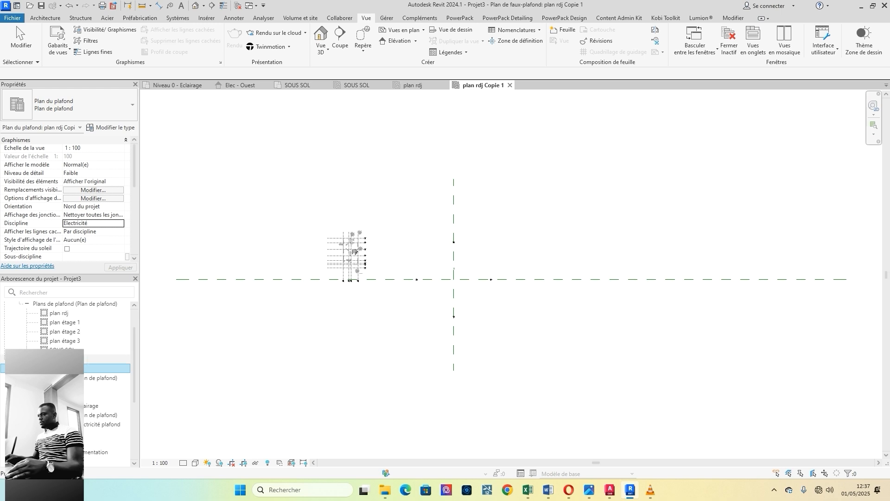
Step: Make a second detailed duplicate of the plan rdj ceiling plan and assign it the Electricité discipline
{"action": "scroll", "coordinate": [67, 381], "scroll_direction": "up", "scroll_amount": 1}
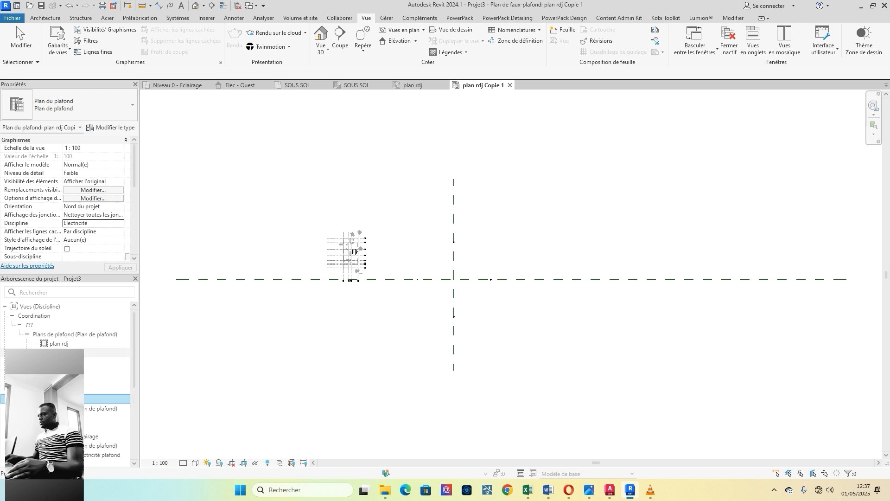
{"action": "double_click", "coordinate": [58, 344]}
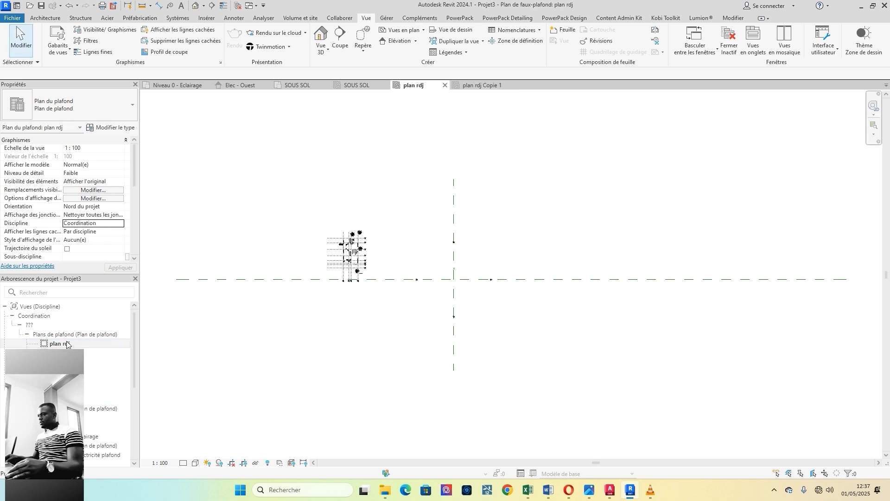
{"action": "right_click", "coordinate": [71, 344]}
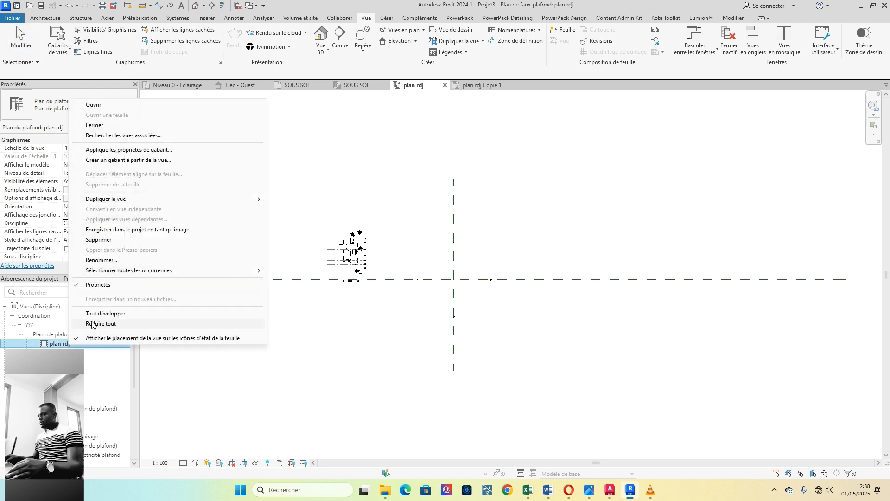
{"action": "mouse_move", "coordinate": [227, 198]}
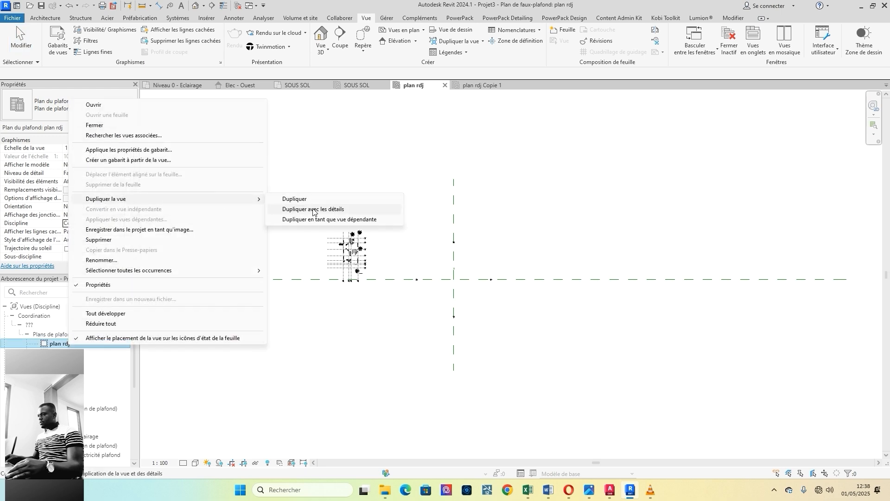
{"action": "left_click", "coordinate": [316, 207]}
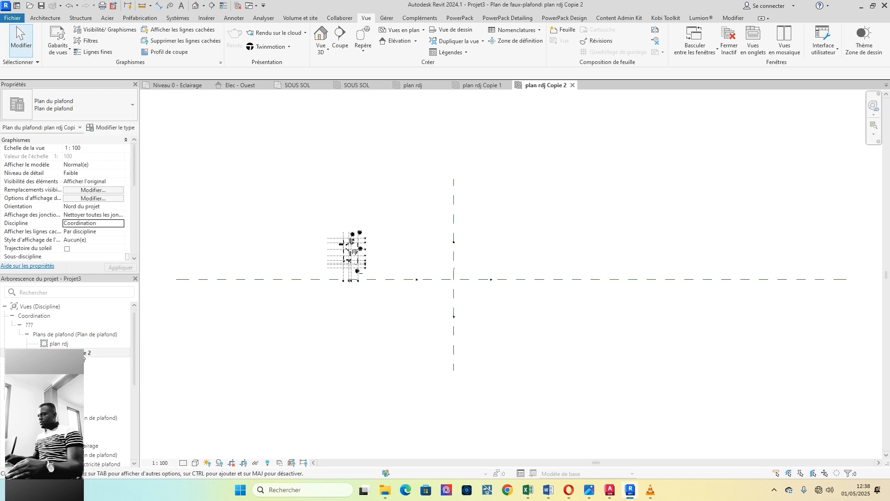
{"action": "left_click", "coordinate": [122, 224]}
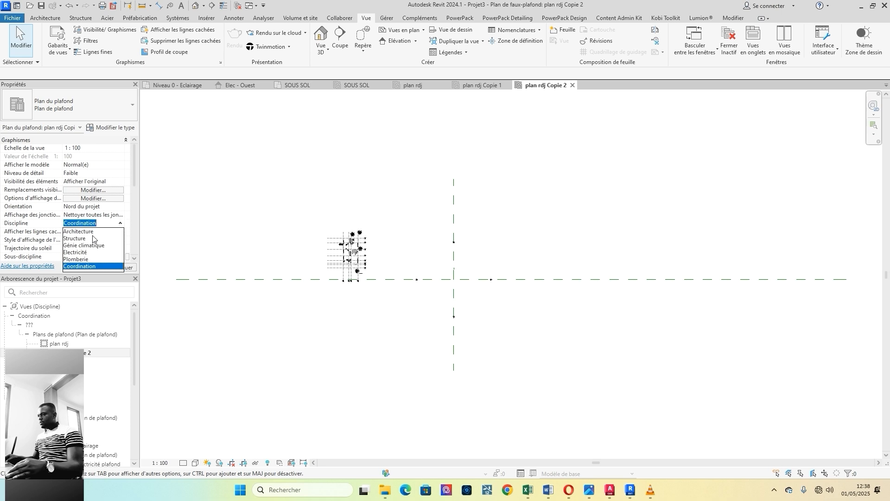
{"action": "left_click", "coordinate": [79, 252]}
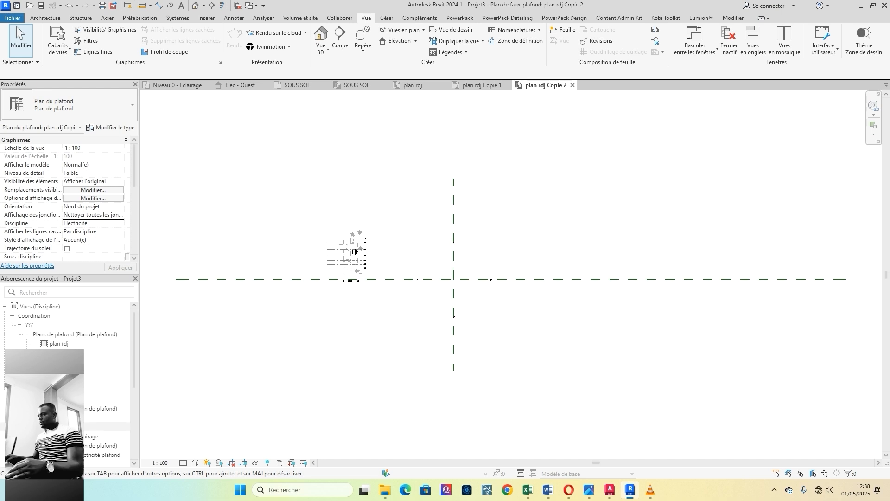
Step: Expand the Electricité ceiling plans and delete the redundant view plan rdj Copie 2
{"action": "scroll", "coordinate": [65, 371], "scroll_direction": "down", "scroll_amount": 5}
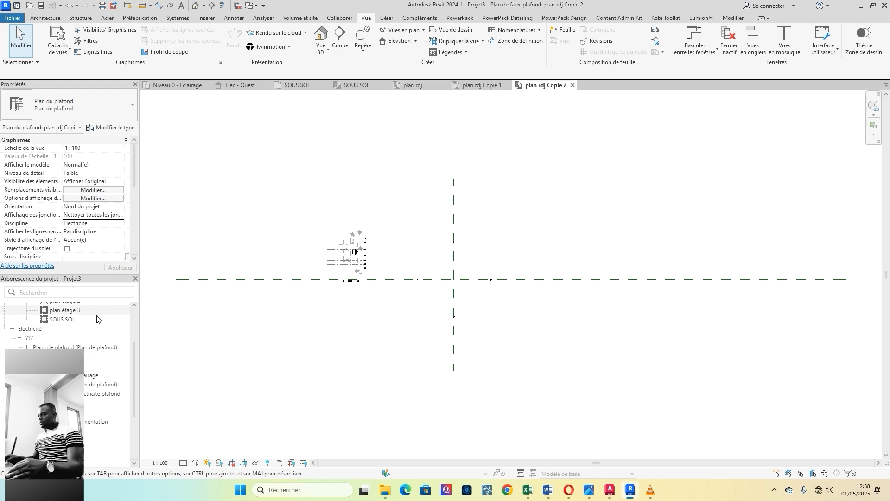
{"action": "scroll", "coordinate": [65, 402], "scroll_direction": "up", "scroll_amount": 2}
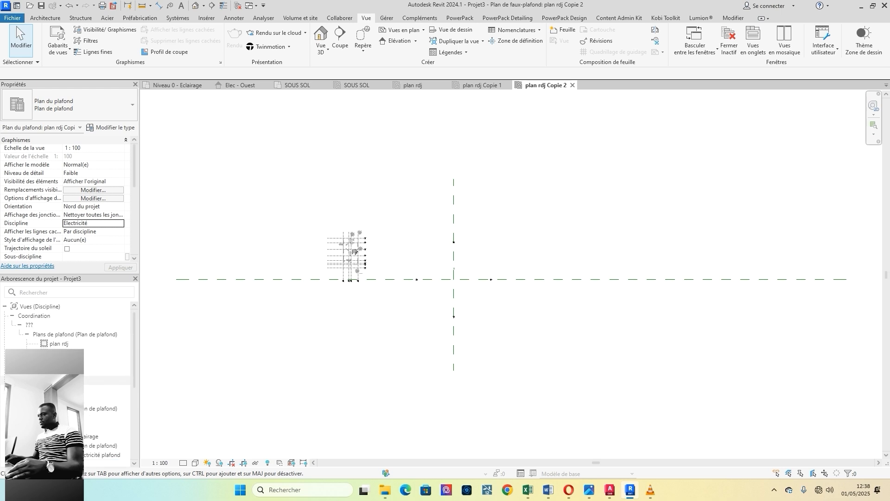
{"action": "scroll", "coordinate": [65, 381], "scroll_direction": "down", "scroll_amount": 2}
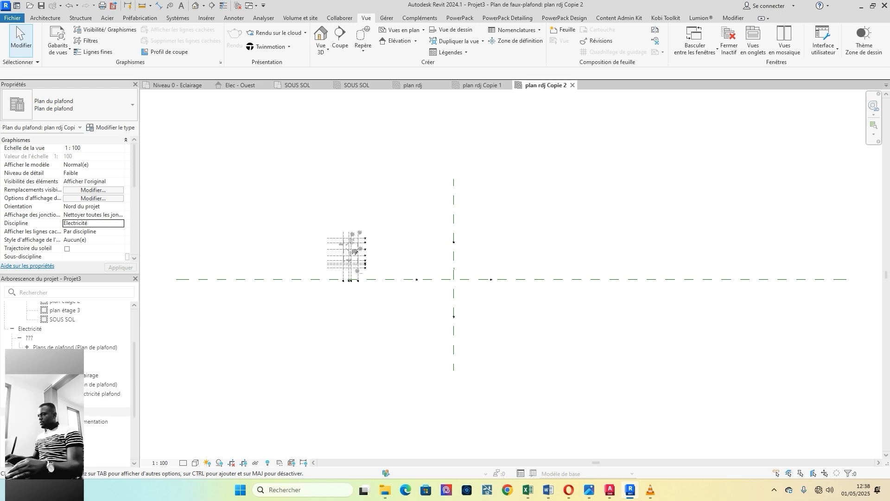
{"action": "left_click", "coordinate": [27, 347]}
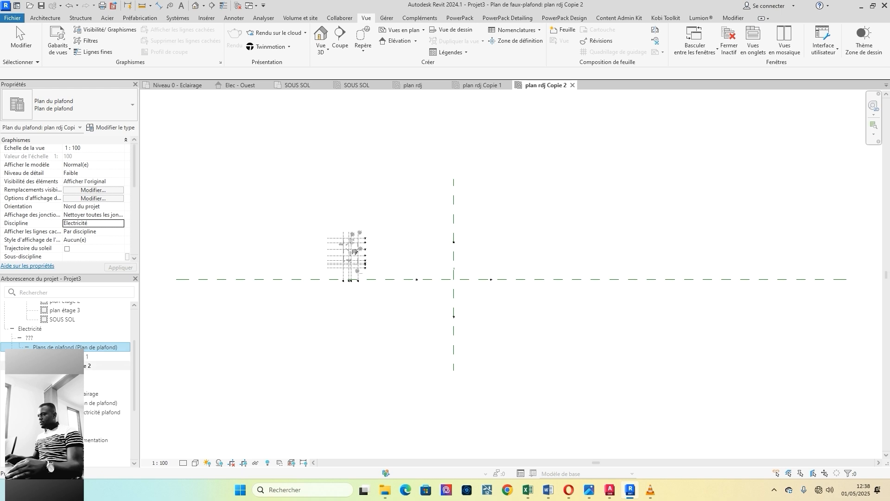
{"action": "right_click", "coordinate": [70, 365]}
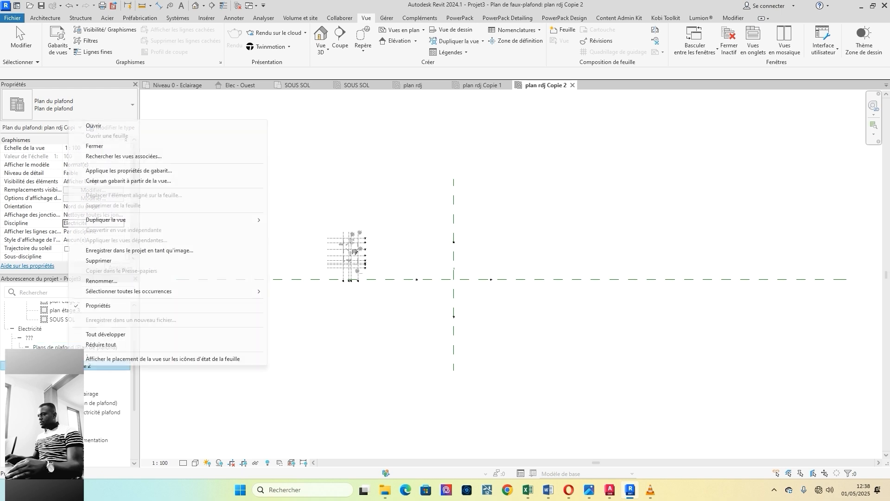
{"action": "left_click", "coordinate": [110, 264]}
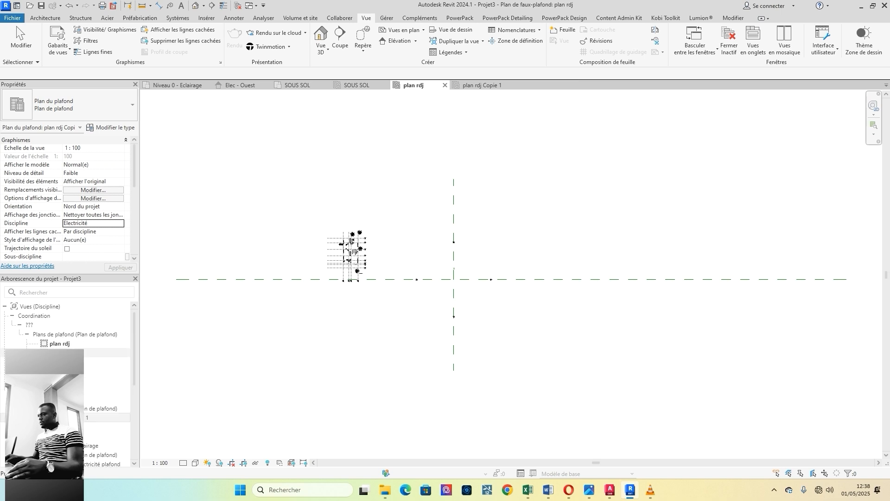
Step: Duplicate the plan étage 1 ceiling plan with details and set the copy's discipline to Electricité
{"action": "right_click", "coordinate": [70, 352]}
{"action": "mouse_move", "coordinate": [187, 206]}
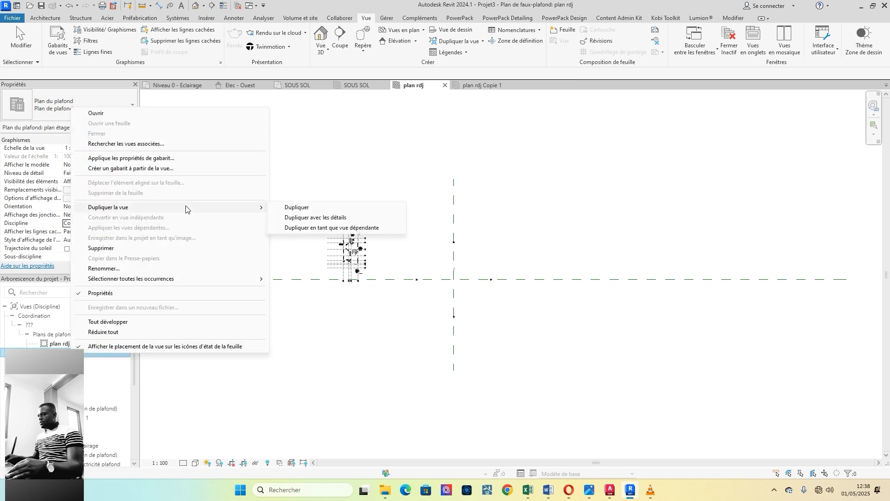
{"action": "left_click", "coordinate": [315, 219]}
{"action": "right_click", "coordinate": [85, 362]}
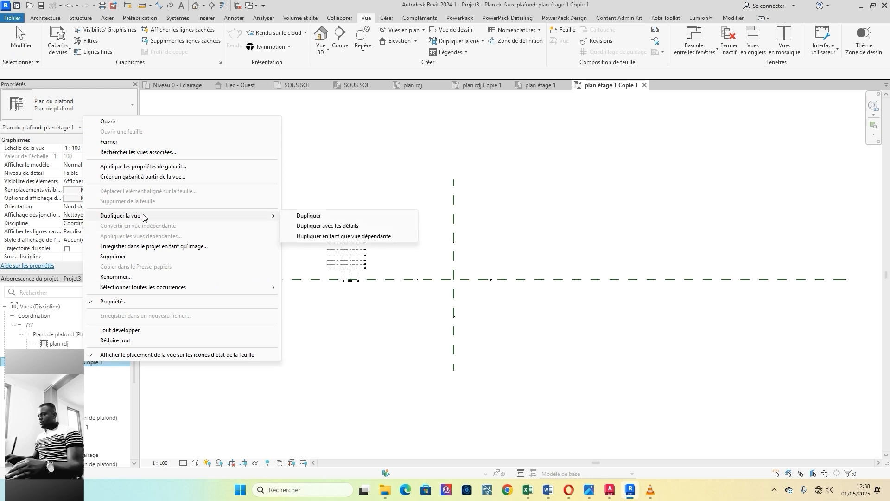
{"action": "left_click", "coordinate": [76, 224]}
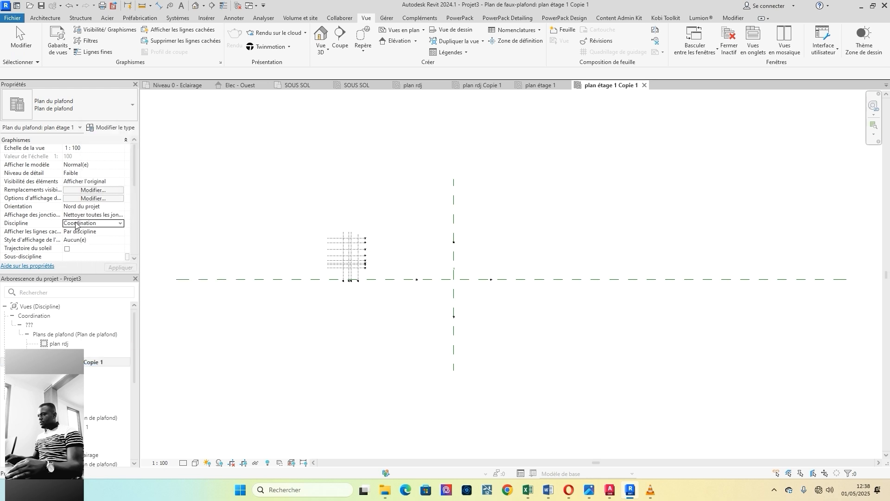
{"action": "left_click", "coordinate": [120, 223]}
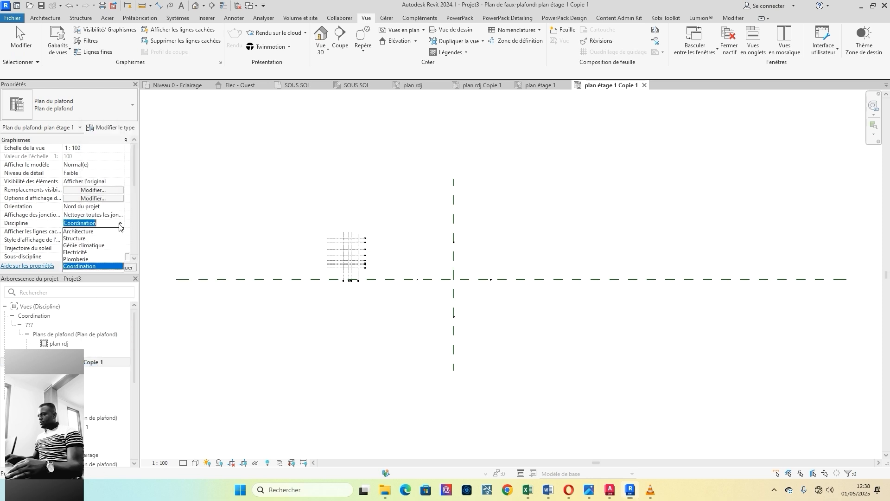
{"action": "left_click", "coordinate": [76, 253]}
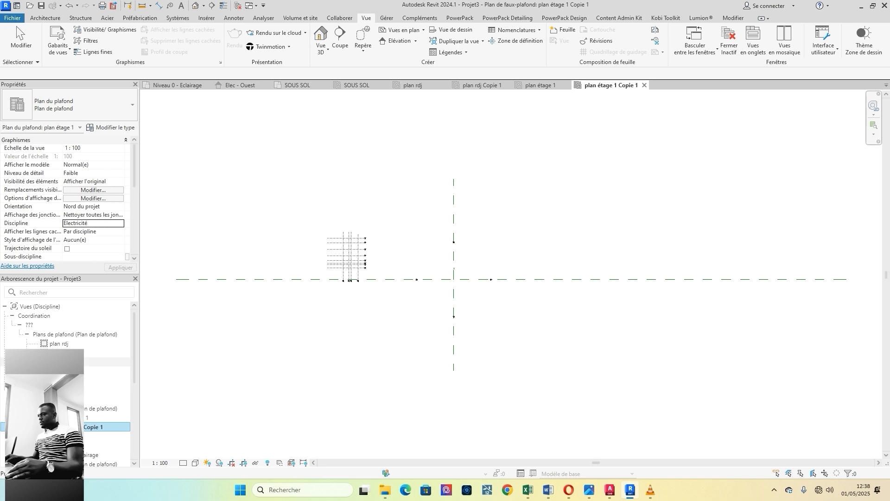
Step: Duplicate the plan étage 2 ceiling plan with details and set the copy's discipline to Electricité
{"action": "right_click", "coordinate": [74, 362]}
{"action": "mouse_move", "coordinate": [138, 217]}
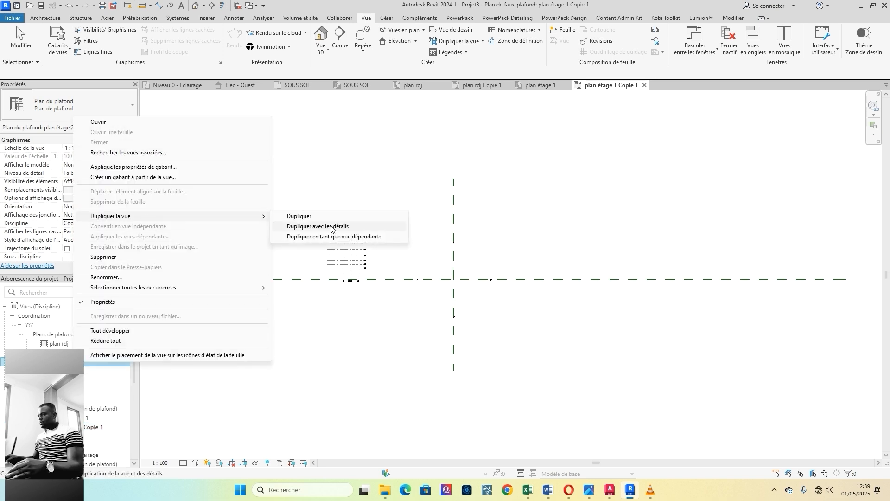
{"action": "left_click", "coordinate": [297, 228]}
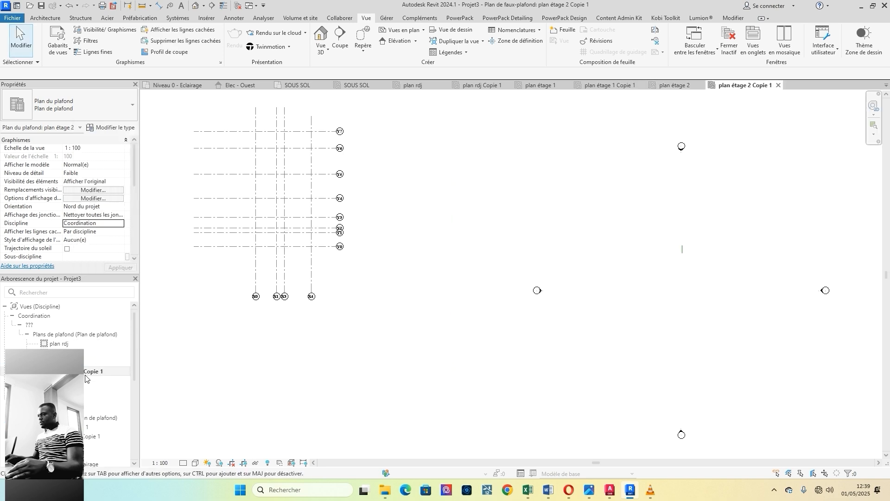
{"action": "left_click", "coordinate": [122, 224]}
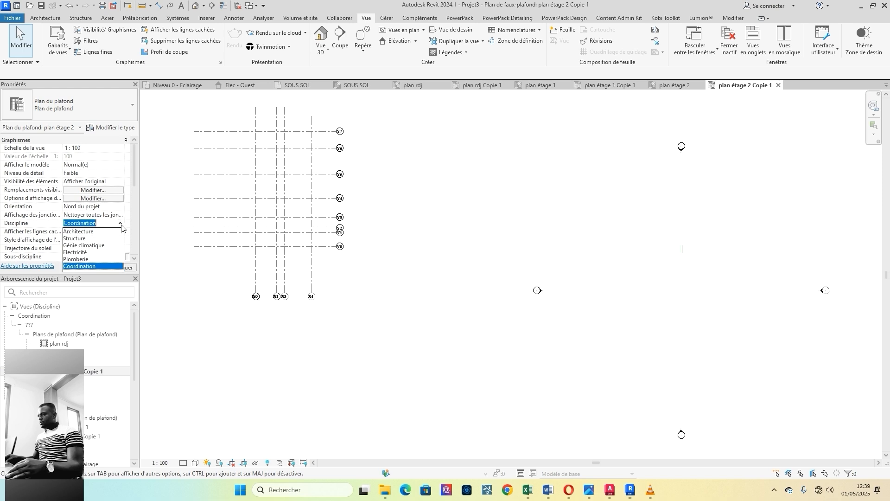
{"action": "left_click", "coordinate": [76, 252]}
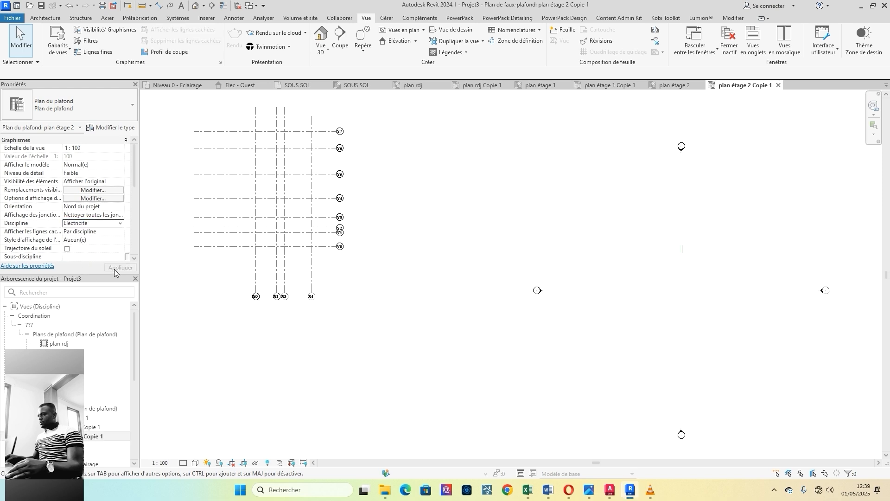
Step: Duplicate the plan étage 3 ceiling plan with details and set the copy's discipline to Electricité
{"action": "right_click", "coordinate": [85, 370]}
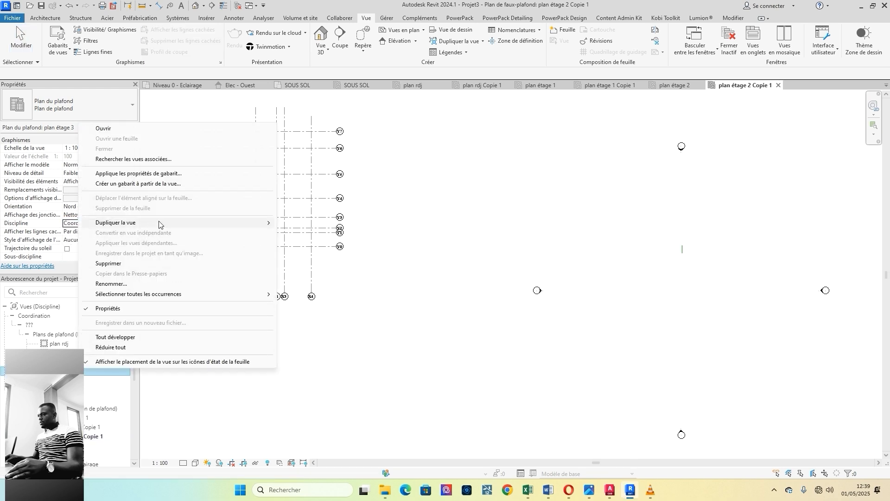
{"action": "mouse_move", "coordinate": [159, 222]}
{"action": "left_click", "coordinate": [308, 233]}
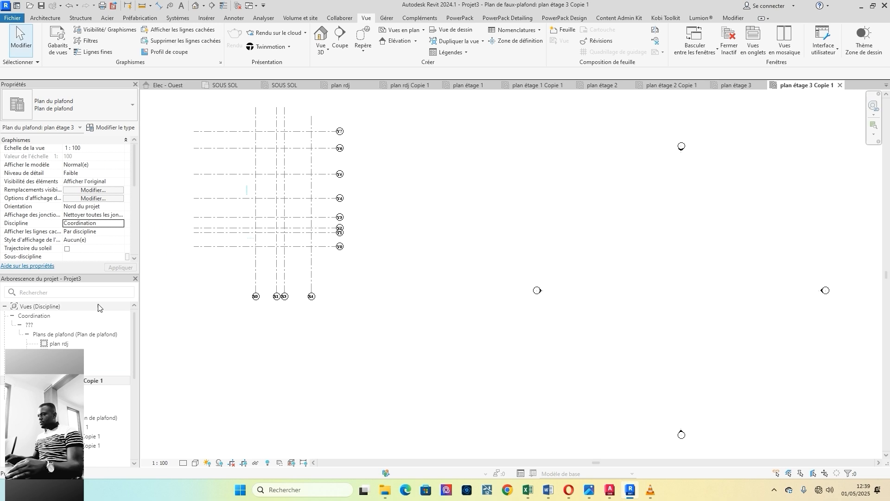
{"action": "left_click", "coordinate": [120, 224]}
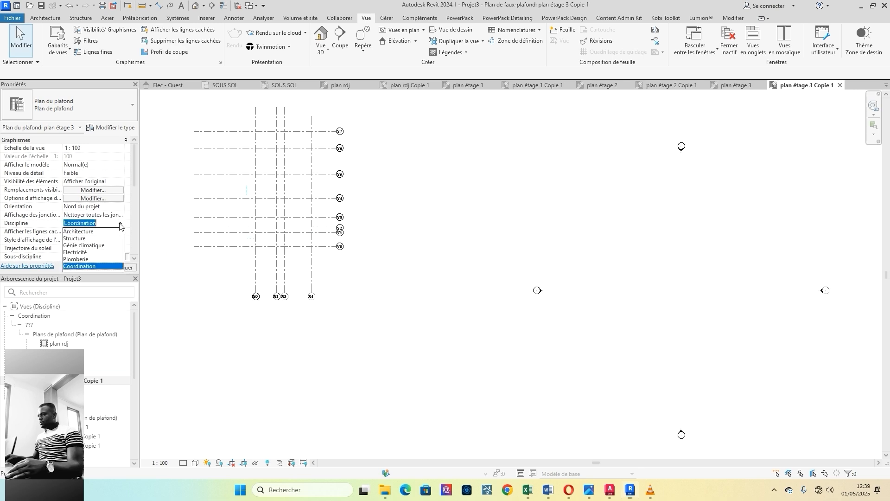
{"action": "left_click", "coordinate": [77, 253]}
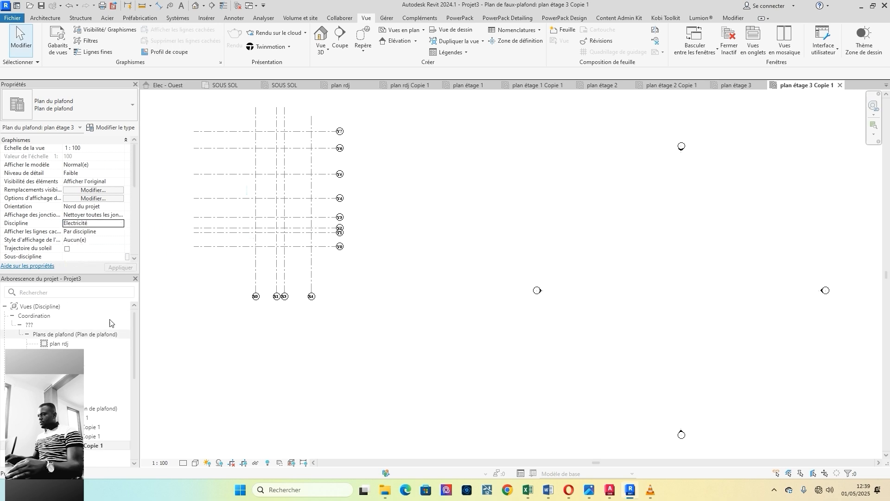
Step: Duplicate the SOUS SOL ceiling plan with details and assign the copy to the Electricité discipline
{"action": "left_click", "coordinate": [70, 380]}
{"action": "right_click", "coordinate": [71, 380]}
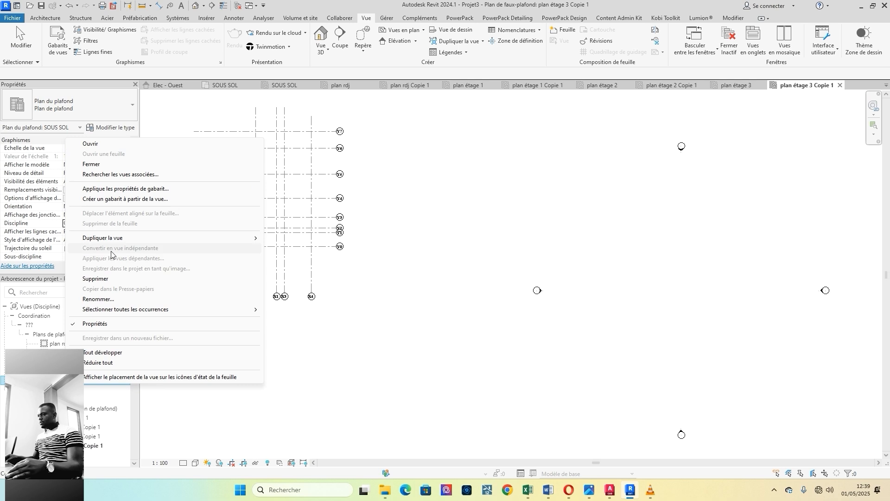
{"action": "mouse_move", "coordinate": [199, 242]}
{"action": "left_click", "coordinate": [297, 239]}
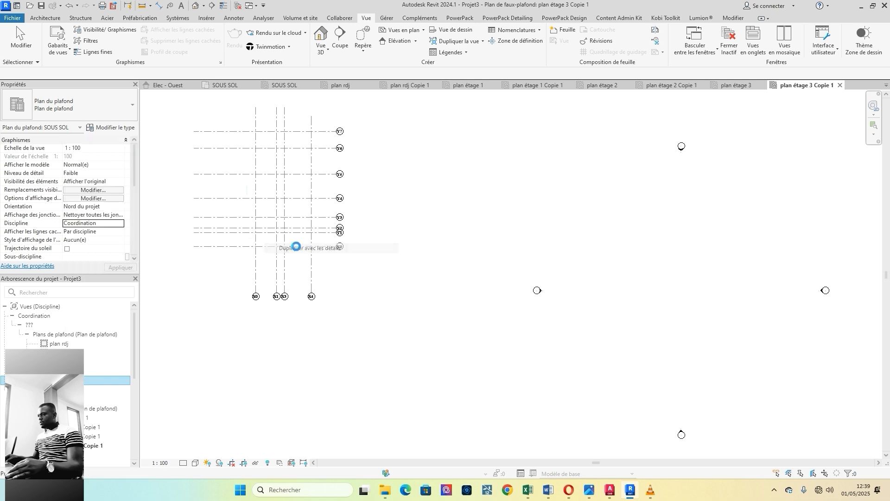
{"action": "left_click", "coordinate": [120, 224]}
{"action": "left_click", "coordinate": [77, 253]}
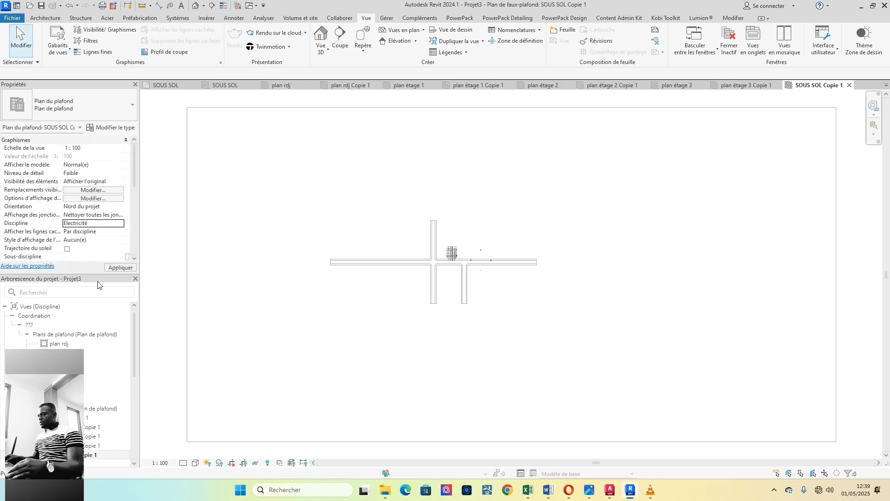
Step: Rename the Electricité ceiling plan copy of plan rdj as plan rdj Eclairage
{"action": "scroll", "coordinate": [56, 420], "scroll_direction": "down", "scroll_amount": 2}
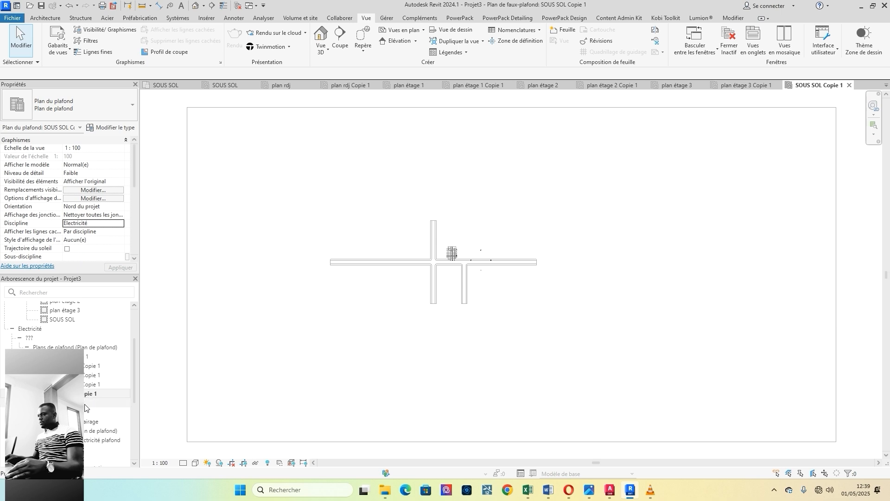
{"action": "left_click", "coordinate": [87, 358]}
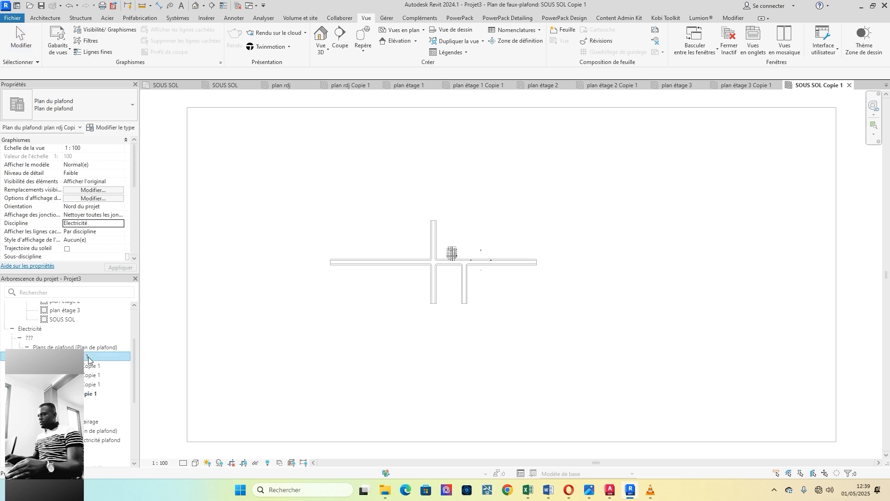
{"action": "left_click", "coordinate": [92, 357]}
{"action": "right_click", "coordinate": [84, 357]}
{"action": "left_click", "coordinate": [83, 357]}
{"action": "key", "text": "Return"}
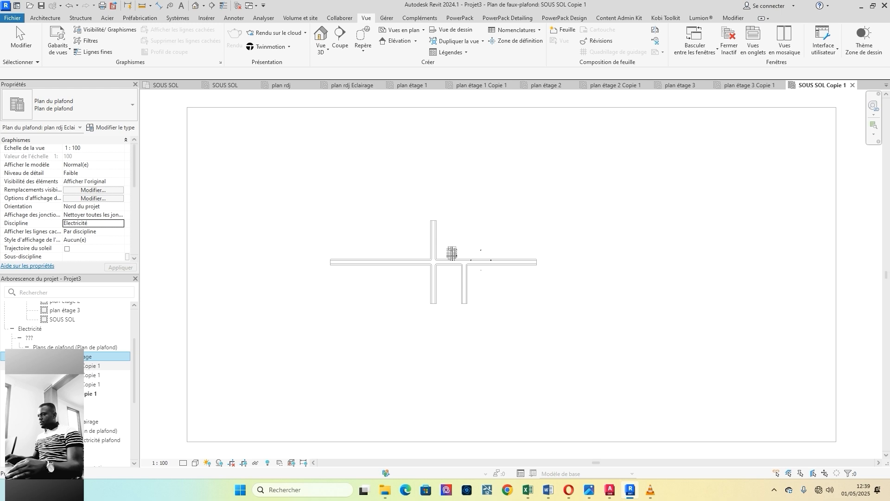
Step: Rename the étage 1 and étage 2 ceiling plan copies as plan étage 1 Eclairage and plan étage 2 Eclairage
{"action": "left_click", "coordinate": [86, 367]}
{"action": "left_click", "coordinate": [87, 367]}
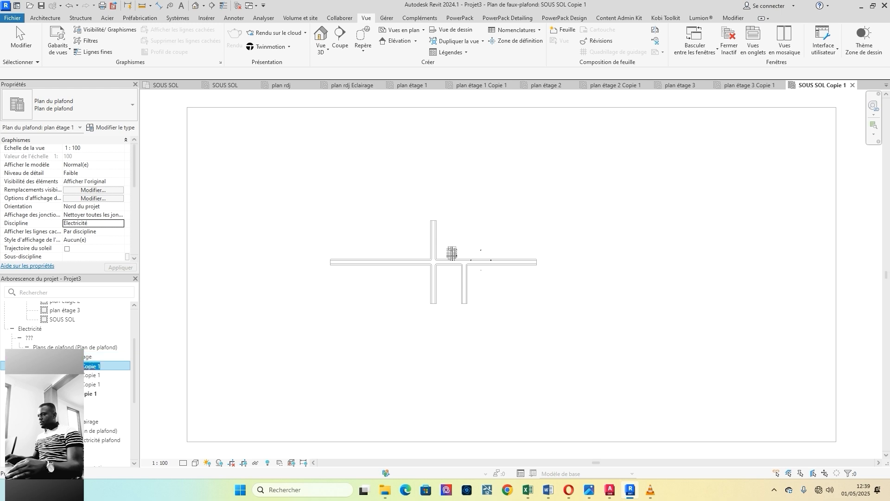
{"action": "type", "text": "Eclairage"}
{"action": "key", "text": "Return"}
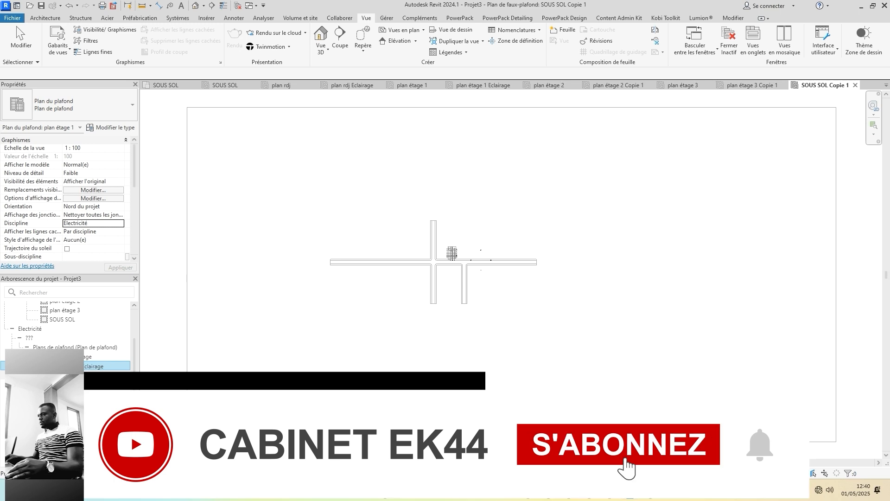
{"action": "left_click", "coordinate": [93, 376]}
{"action": "left_click", "coordinate": [92, 376]}
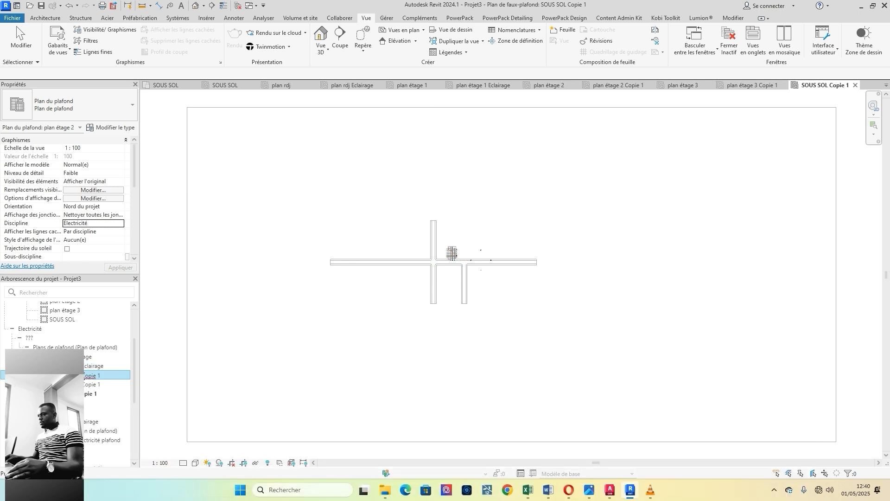
{"action": "type", "text": "Eclairage"}
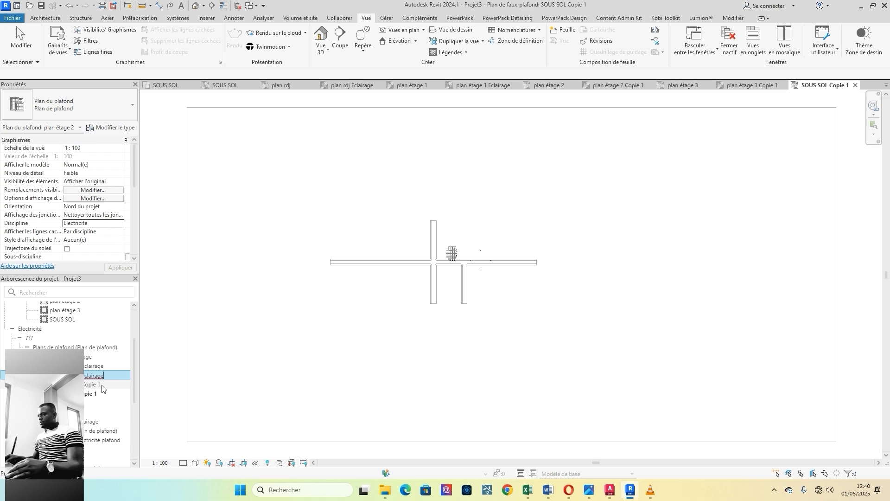
Step: Rename the ceiling plan copy of plan étage 3 as plan étage 3 Eclairage
{"action": "left_click", "coordinate": [95, 386]}
{"action": "left_click", "coordinate": [87, 386]}
{"action": "left_click", "coordinate": [94, 385]}
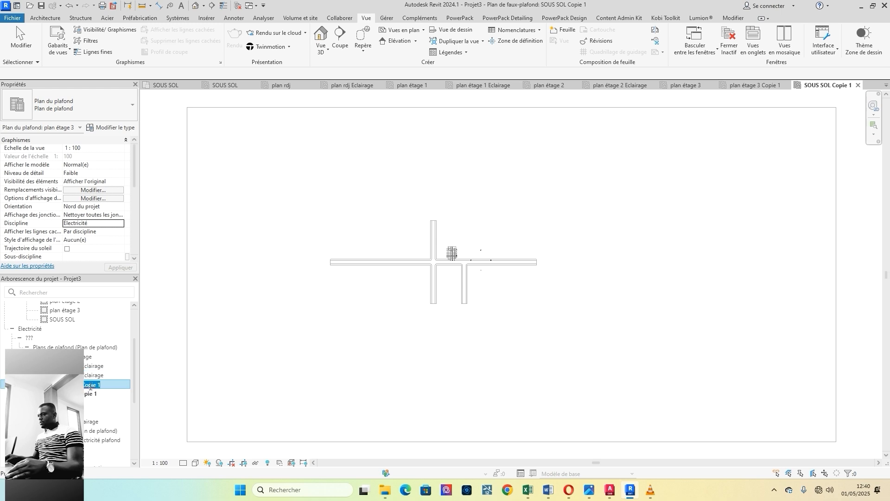
{"action": "left_click", "coordinate": [100, 385]}
{"action": "left_click_drag", "start_coordinate": [84, 385], "coordinate": [105, 385]}
{"action": "type", "text": "Eclairage"}
{"action": "key", "text": "Return"}
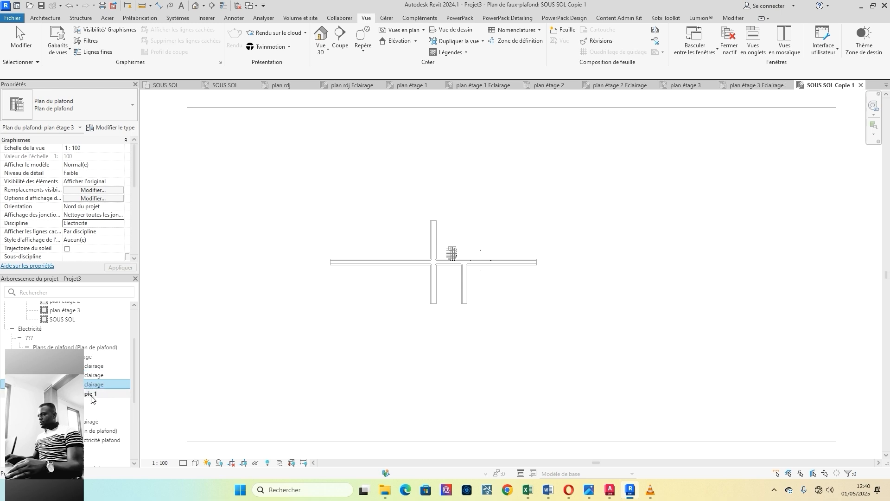
Step: Rename the basement ceiling plan copy as SOUS SOL Eclairage
{"action": "left_click", "coordinate": [86, 395]}
{"action": "key", "text": "F2"}
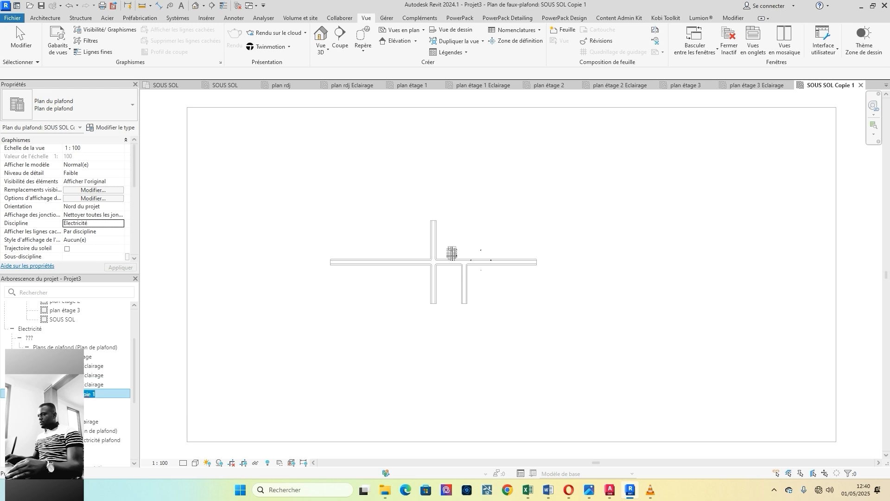
{"action": "left_click", "coordinate": [95, 394]}
{"action": "left_click_drag", "start_coordinate": [77, 394], "coordinate": [108, 395]}
{"action": "type", "text": "Eclairage"}
{"action": "key", "text": "Return"}
{"action": "scroll", "coordinate": [60, 376], "scroll_direction": "down", "scroll_amount": 3}
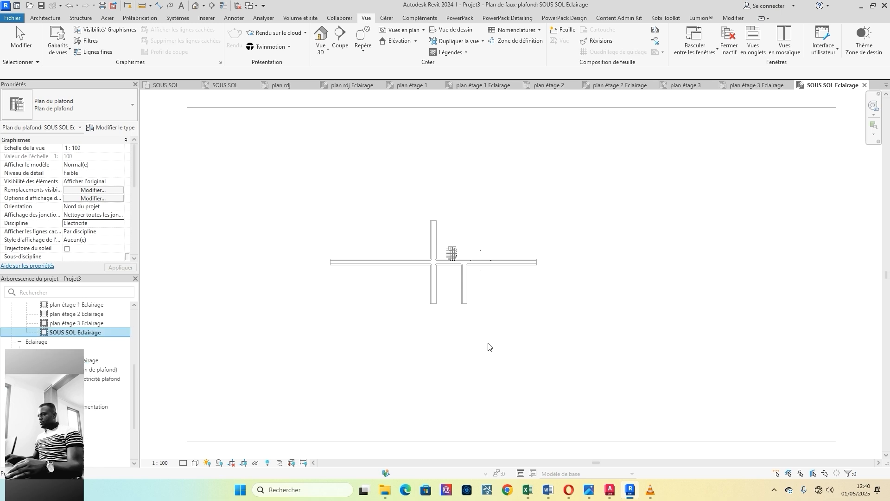
{"action": "scroll", "coordinate": [488, 346], "scroll_direction": "up", "scroll_amount": 2}
{"action": "scroll", "coordinate": [445, 204], "scroll_direction": "up", "scroll_amount": 4}
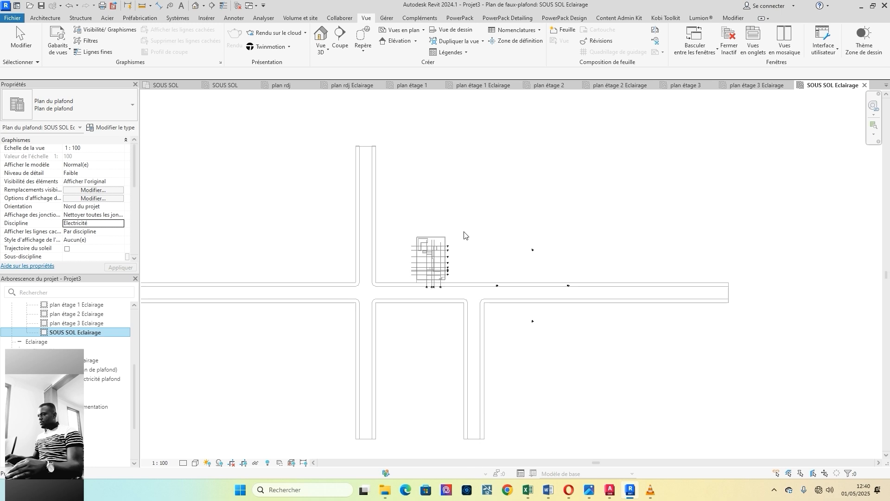
{"action": "scroll", "coordinate": [465, 238], "scroll_direction": "up", "scroll_amount": 3}
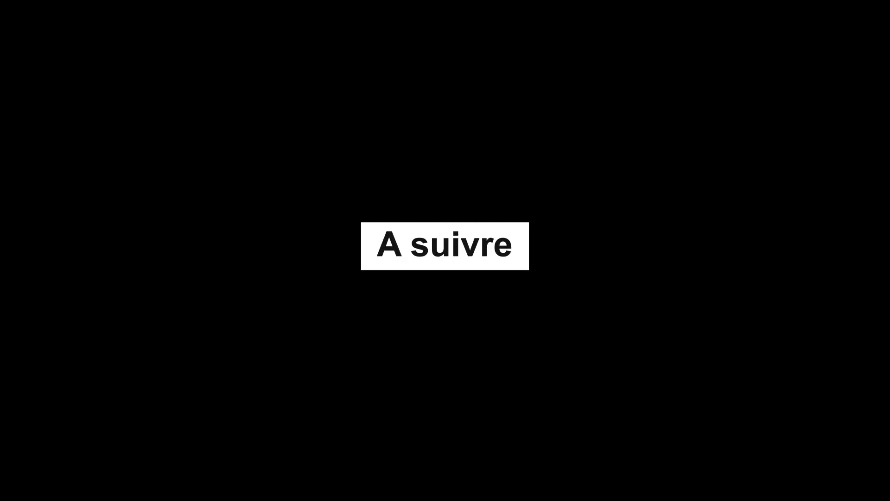